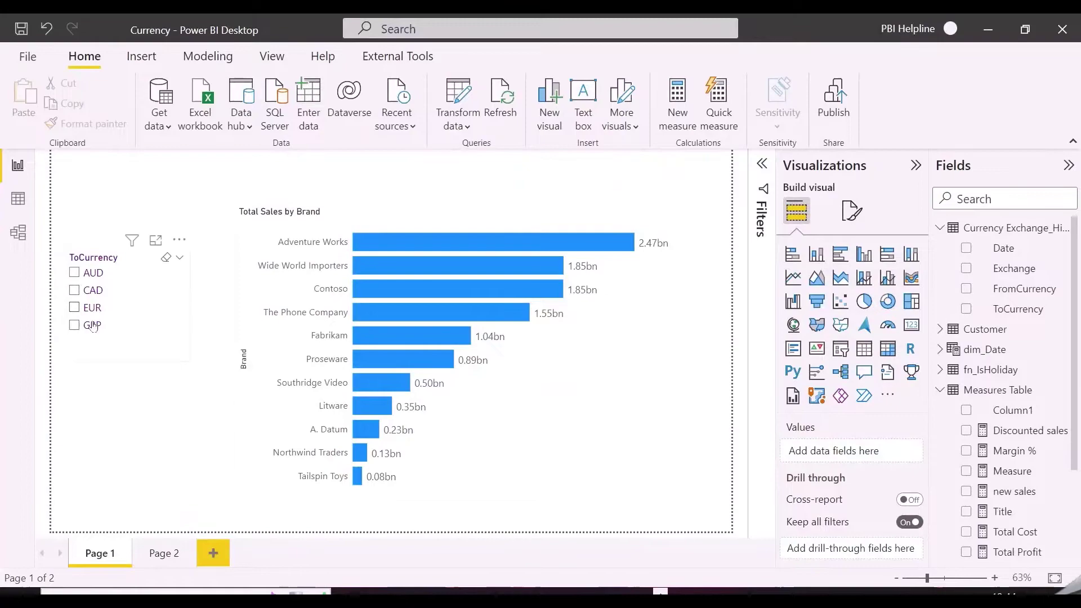
# Show the USD To All Currency_Latest conversion-rate table in the data view.
pyautogui.click(18, 199)
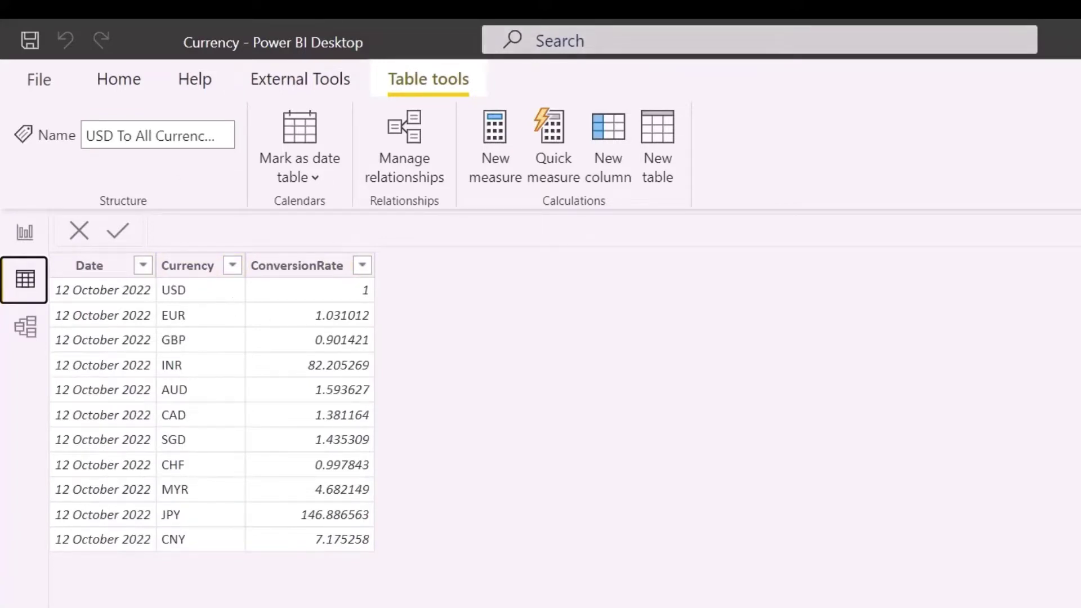
# Browse the Currency Exchange_Historical and Sales tables, ending on Currency Exchange_Historical.
pyautogui.click(1008, 227)
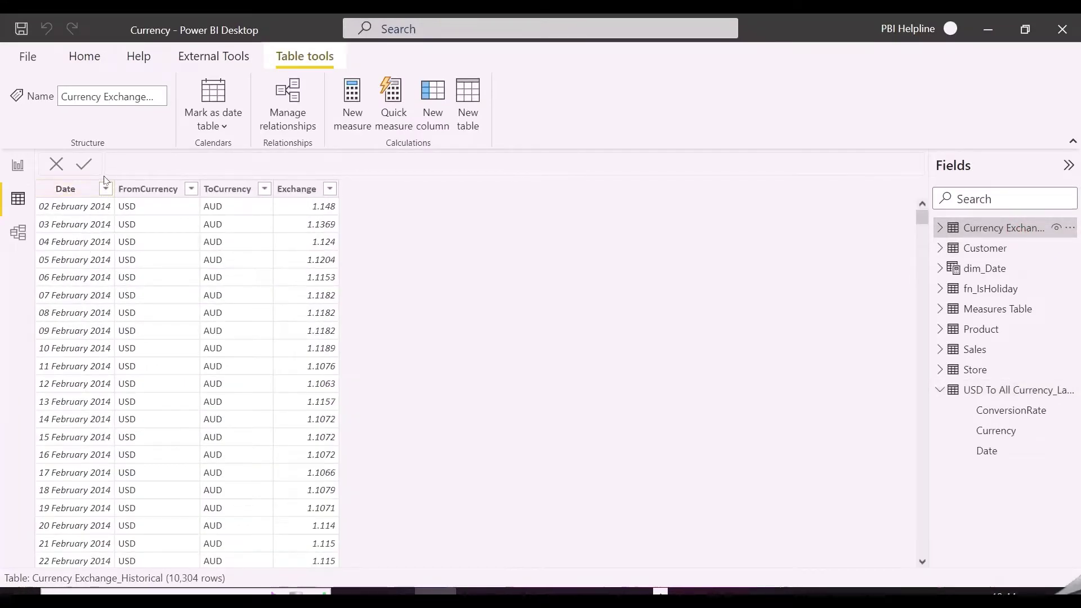
pyautogui.scroll(-15, 62, 406)
pyautogui.scroll(5, 62, 406)
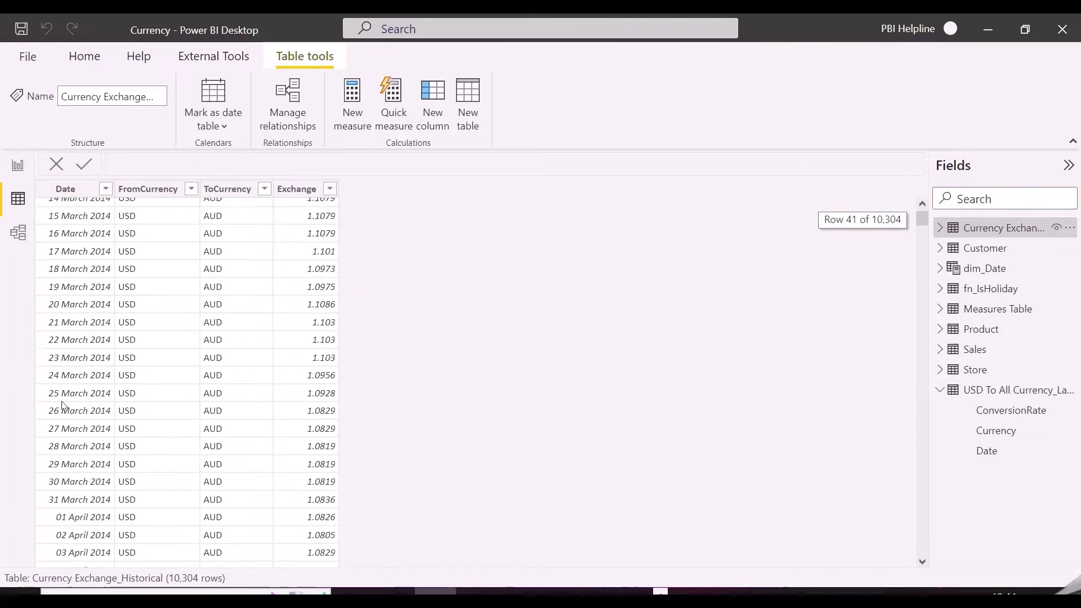
pyautogui.click(983, 350)
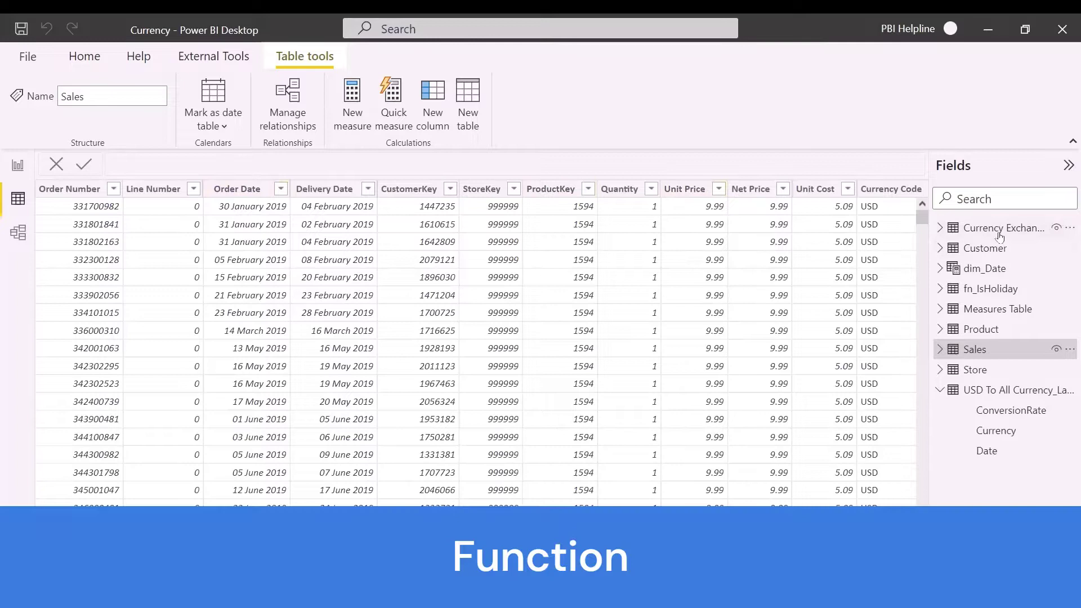
pyautogui.click(997, 227)
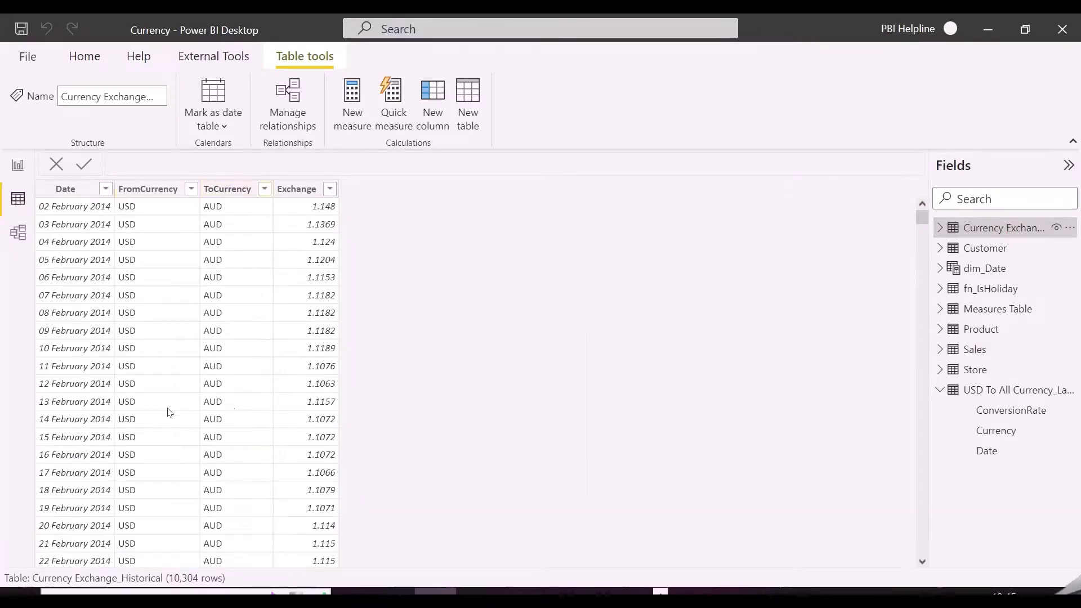
# Inspect Total Sales' Sales[Unit Price] reference from the brand chart, then add a new measure to Measures Table.
pyautogui.click(14, 172)
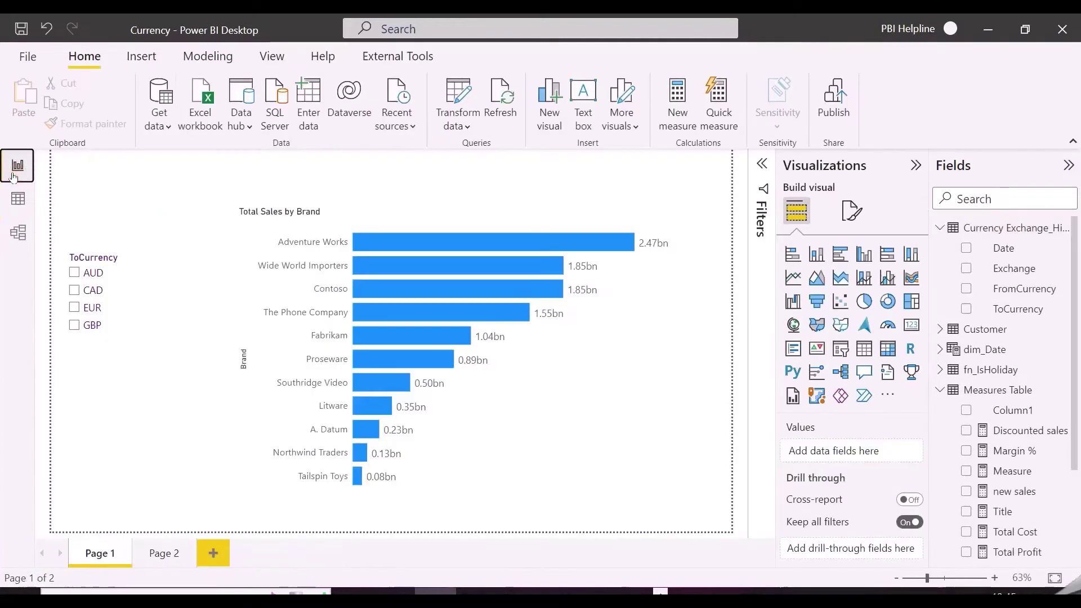
pyautogui.click(598, 357)
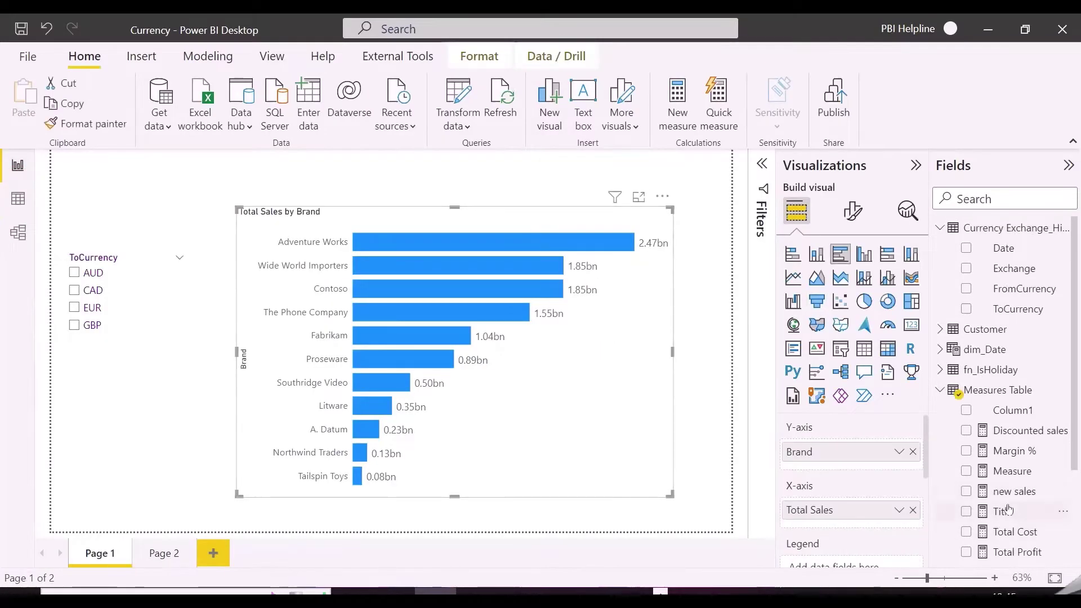
pyautogui.scroll(-5, 1005, 496)
pyautogui.click(1008, 451)
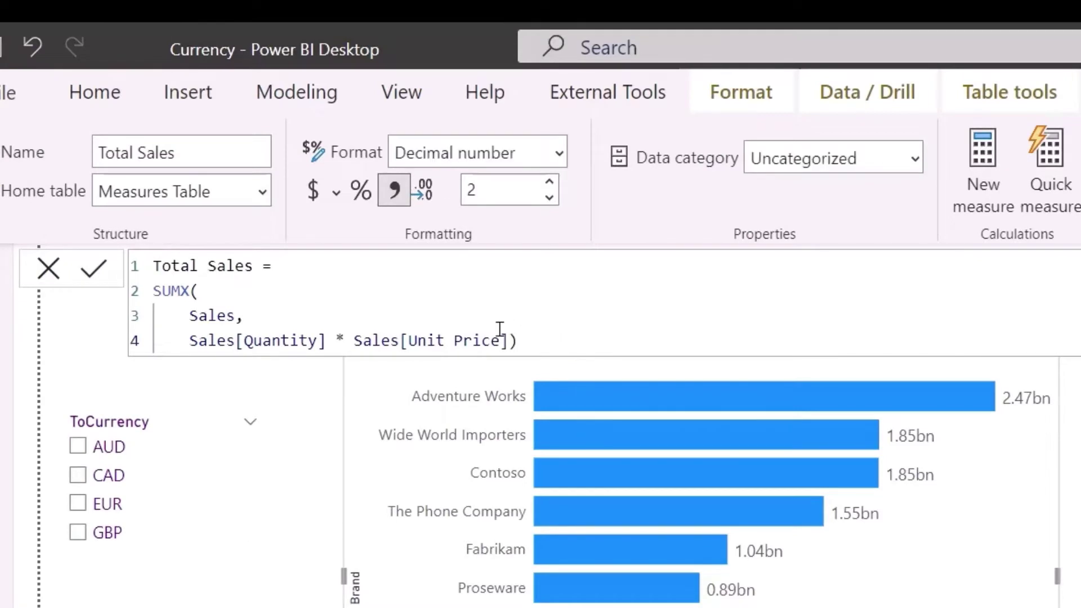
pyautogui.moveTo(500, 328); pyautogui.dragTo(343, 328)
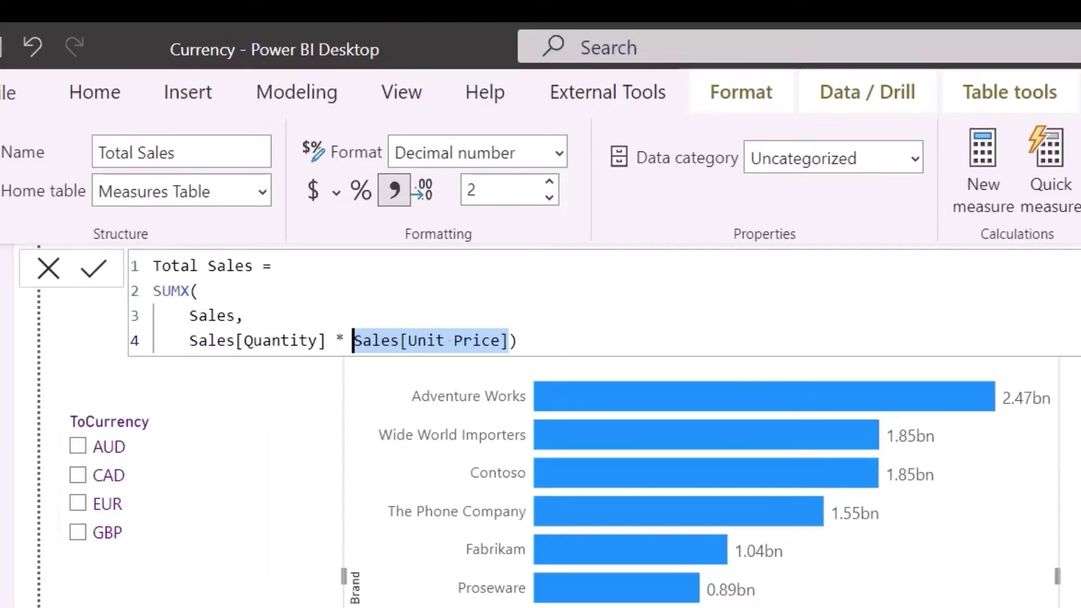
pyautogui.click(924, 272)
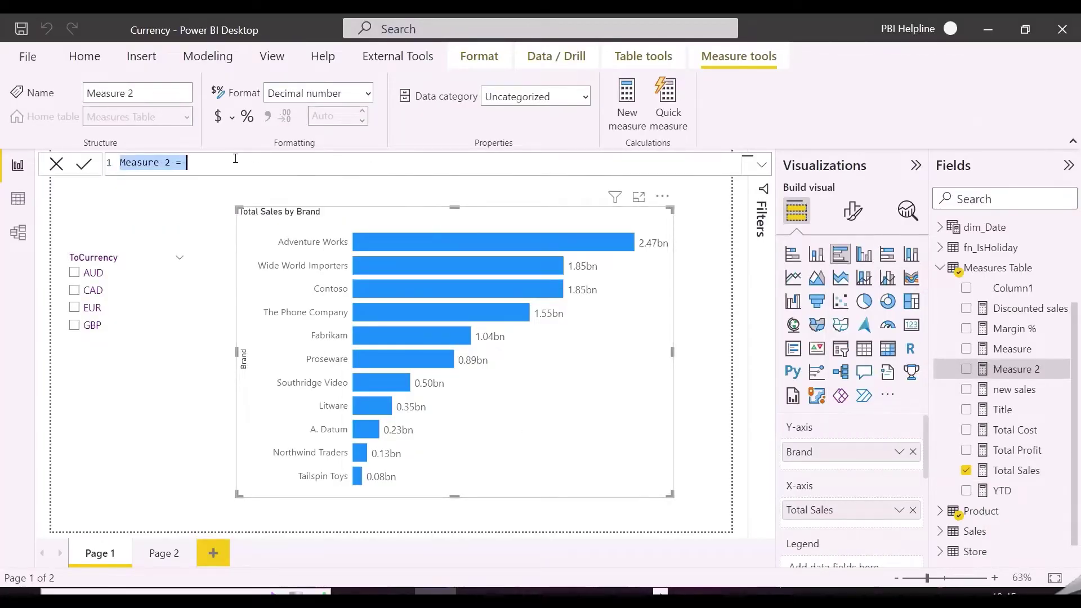
# Begin Total Sales_Currency with IF(ISFILTERED(ToCurrency), SUMX(Sales, Quantity * (Sales[Unit Price].
pyautogui.write('Total Sal')
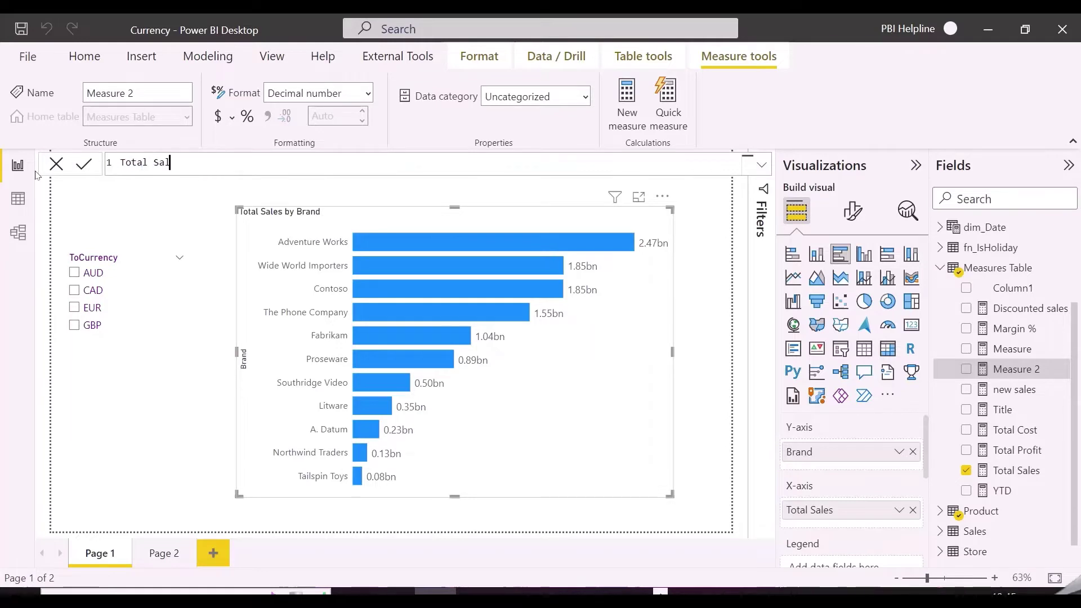
pyautogui.write('es_Currency =')
pyautogui.hotkey('shift', 'Return')
pyautogui.write('IF(')
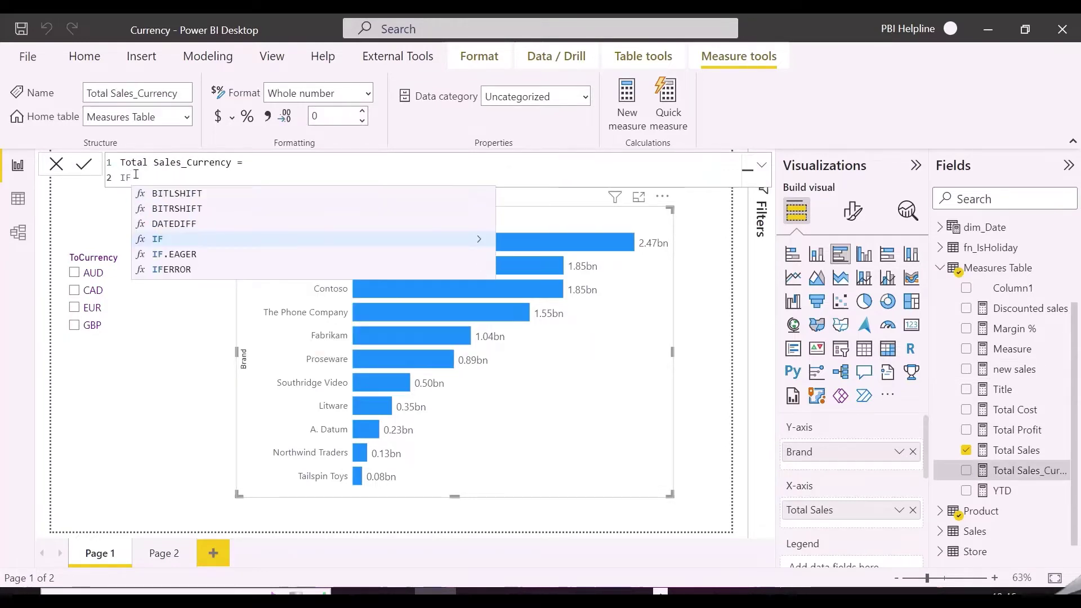
pyautogui.hotkey('shift', 'Return')
pyautogui.write('ISFILTE')
pyautogui.press('Tab')
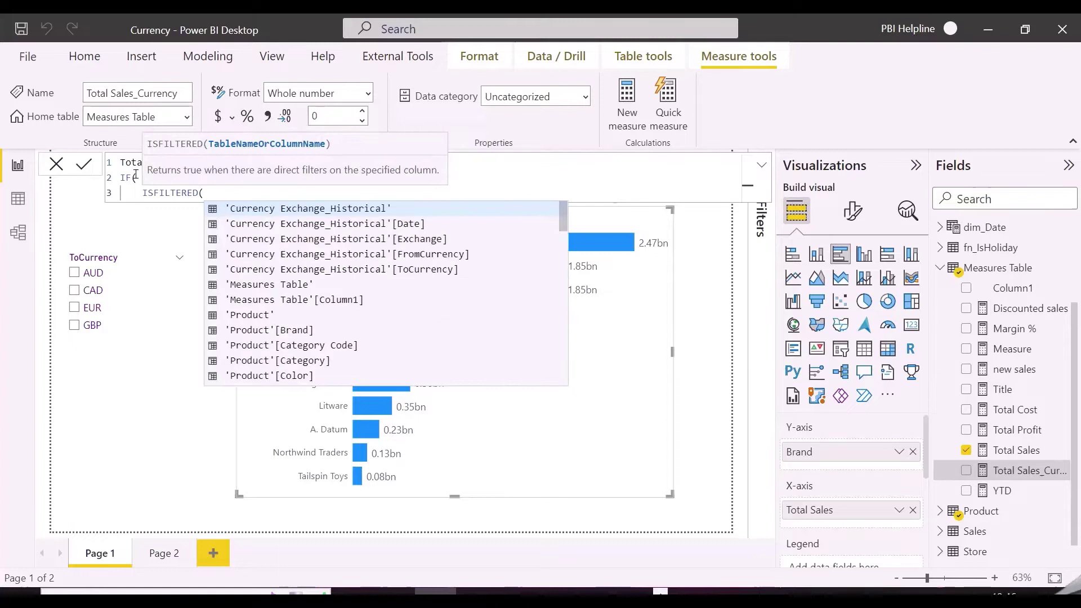
pyautogui.write('TO')
pyautogui.press('Tab')
pyautogui.write('),')
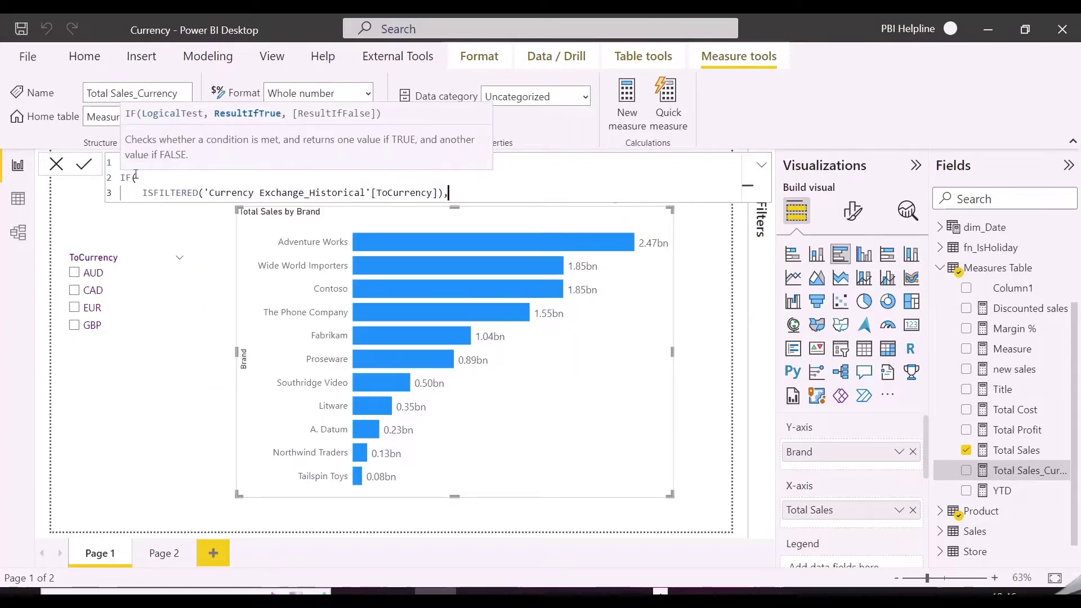
pyautogui.hotkey('shift', 'Return')
pyautogui.write('SUMX(')
pyautogui.hotkey('shift', 'Return')
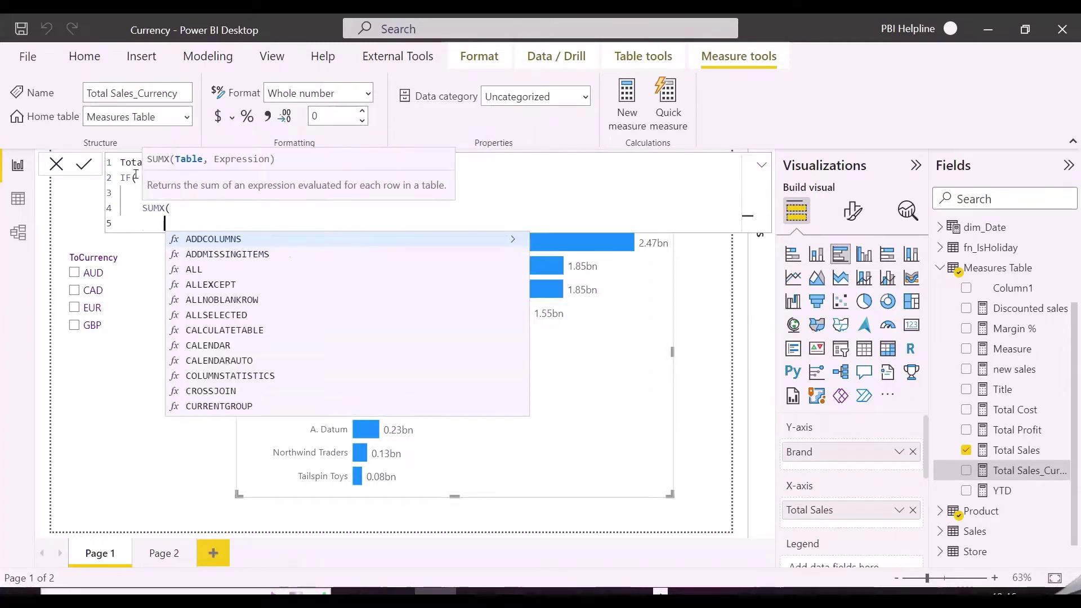
pyautogui.write('SALES,')
pyautogui.hotkey('shift', 'Return')
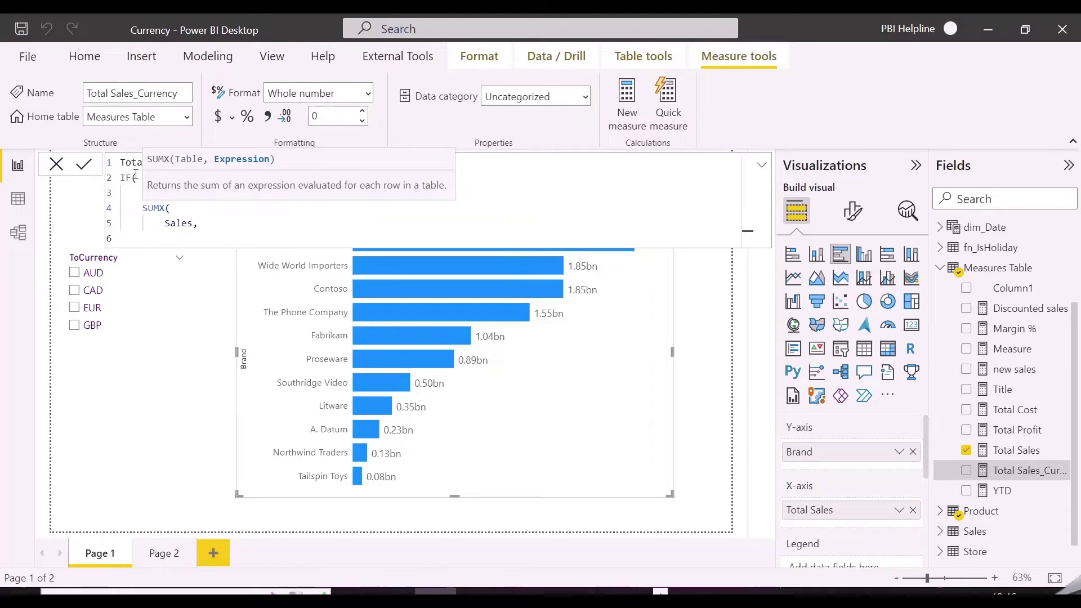
pyautogui.write('quanti')
pyautogui.press('Tab')
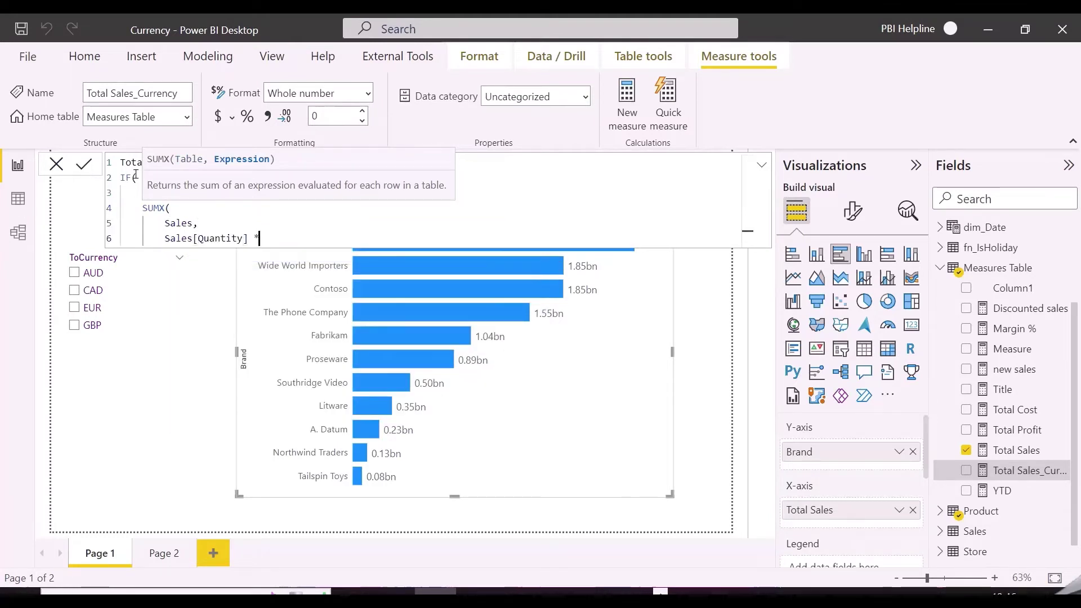
pyautogui.write('* (')
pyautogui.write('Sales[Unit Price]')
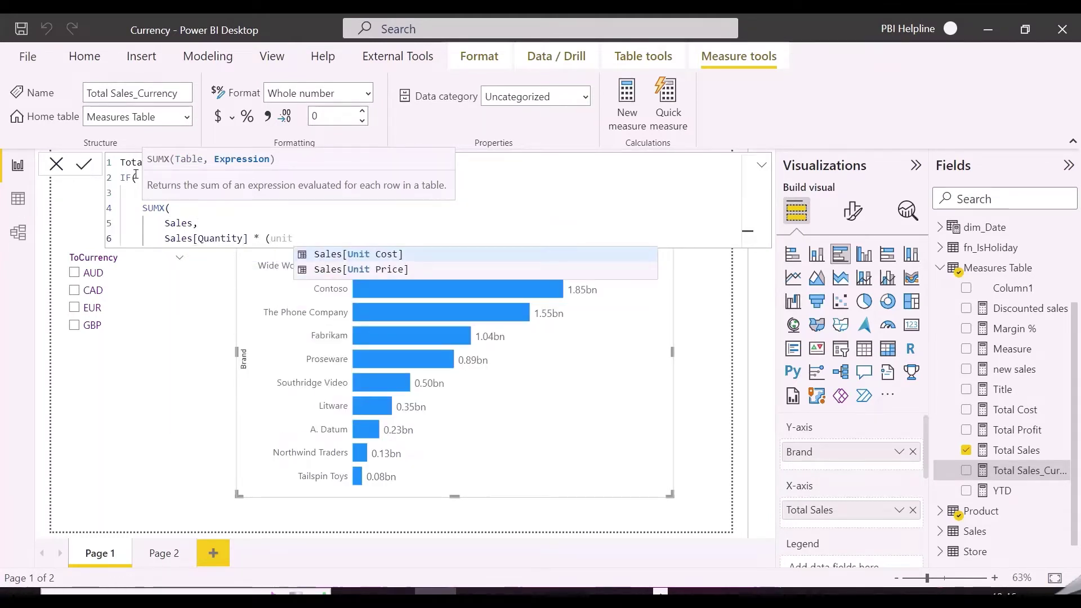
# Multiply unit price by LOOKUPVALUE of Exchange for SELECTEDVALUE(ToCurrency) matching Date to Sales[Order Date].
pyautogui.click(265, 238)
pyautogui.hotkey('shift', 'Return')
pyautogui.click(283, 253)
pyautogui.write('*')
pyautogui.hotkey('shift', 'Return')
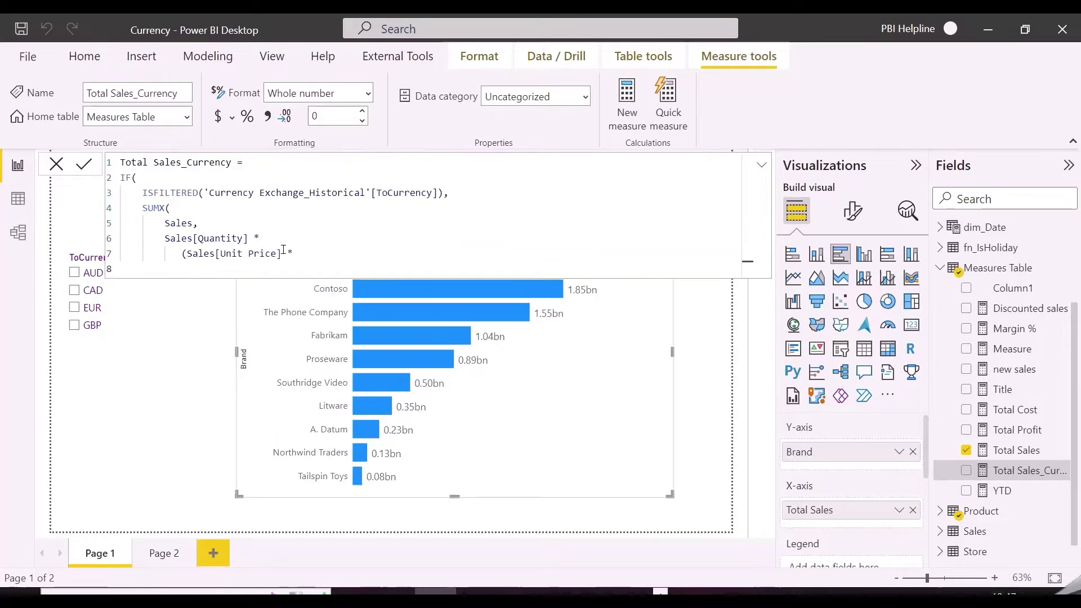
pyautogui.write('LOOKU')
pyautogui.press('Tab')
pyautogui.write("'Currency Exchange_Historical'[Exchange],")
pyautogui.hotkey('shift', 'Return')
pyautogui.write("'Currency Exchange_Historical'[ToCurrency])")
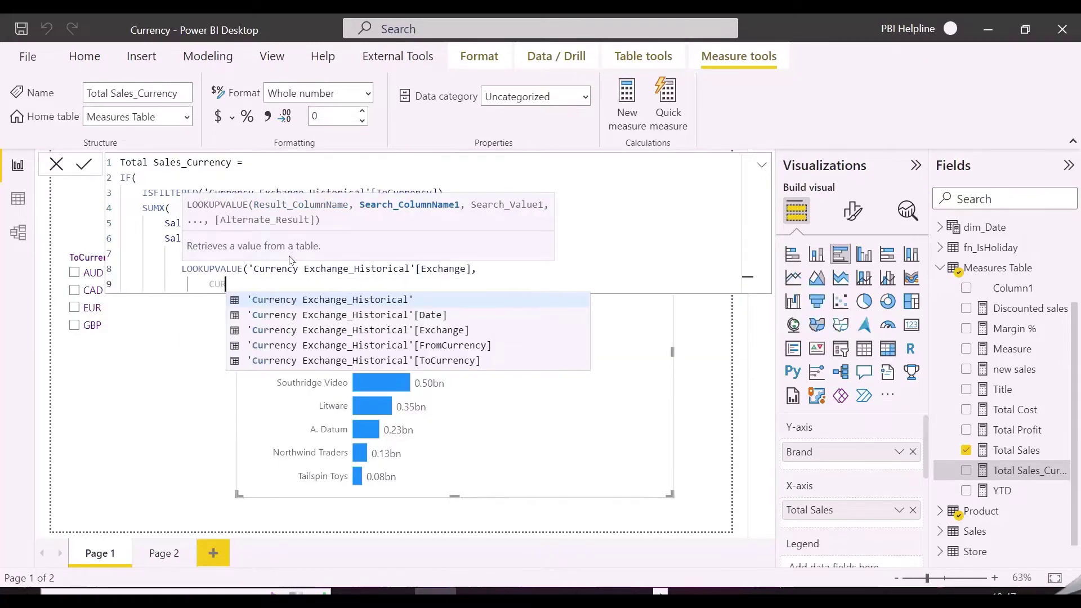
pyautogui.write(',')
pyautogui.hotkey('shift', 'Return')
pyautogui.write('SELECTED')
pyautogui.press('Down')
pyautogui.press('Down')
pyautogui.press('Down')
pyautogui.press('Down')
pyautogui.press('Down')
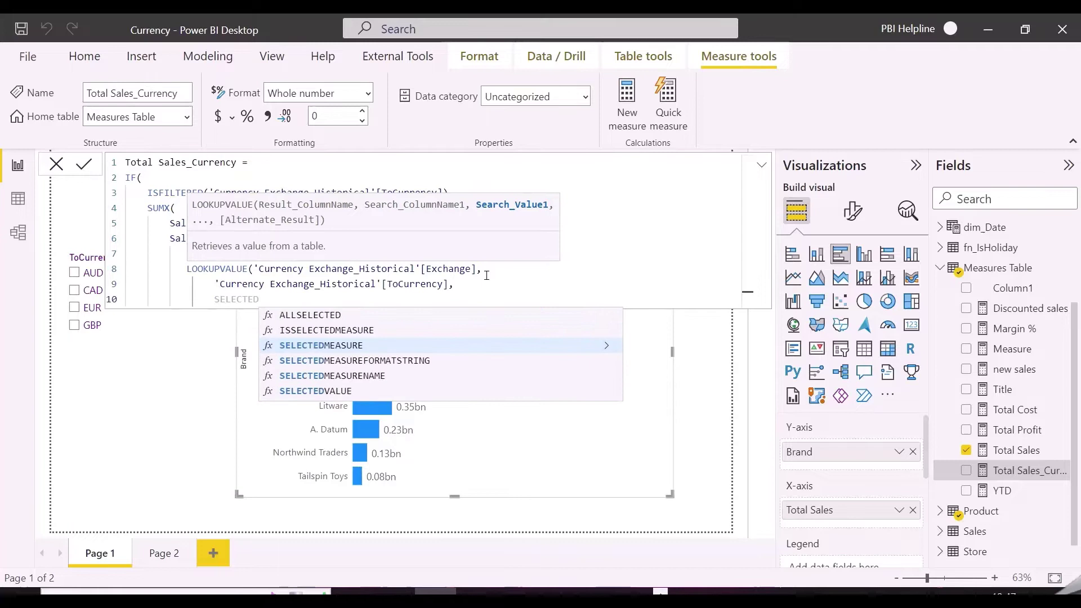
pyautogui.press('Tab')
pyautogui.write("'Currency Exchange_Historical'[ToCurrency]")
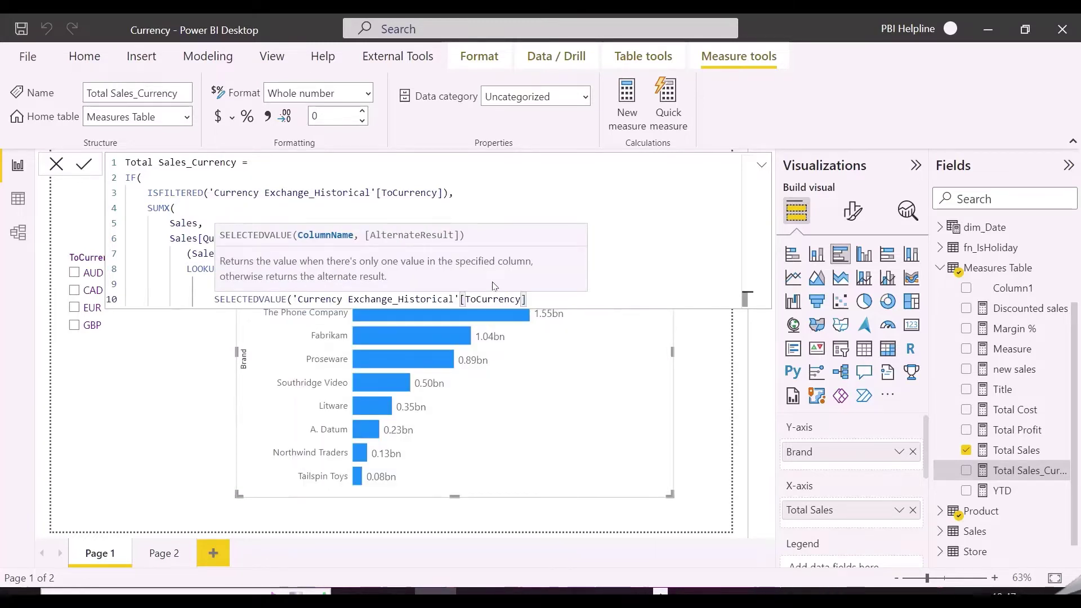
pyautogui.write('),')
pyautogui.hotkey('shift', 'Return')
pyautogui.write('Date')
pyautogui.press('Tab')
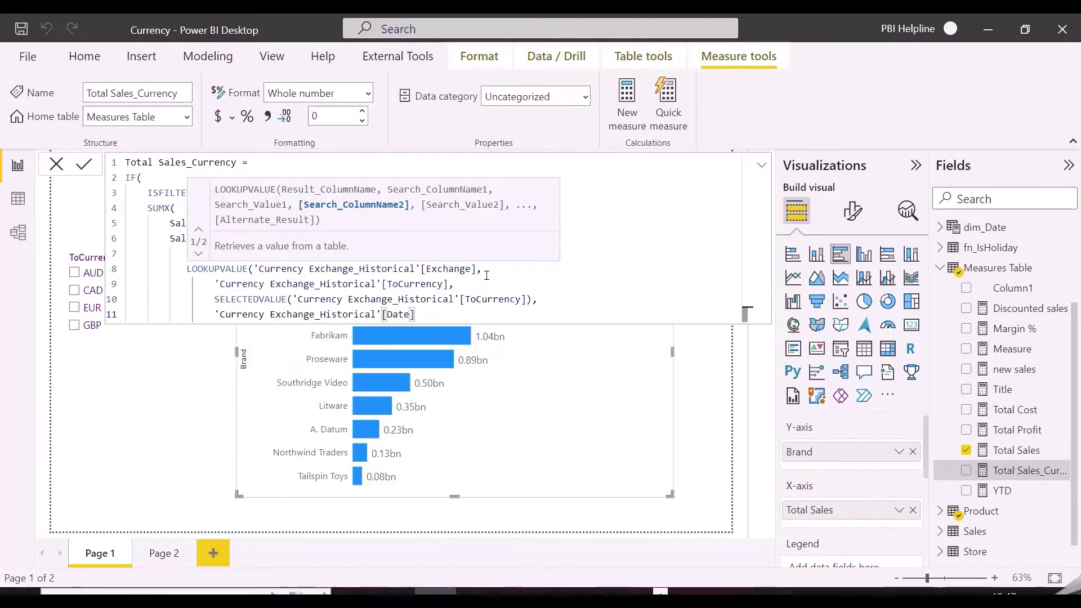
pyautogui.write(', orde')
pyautogui.press('Tab')
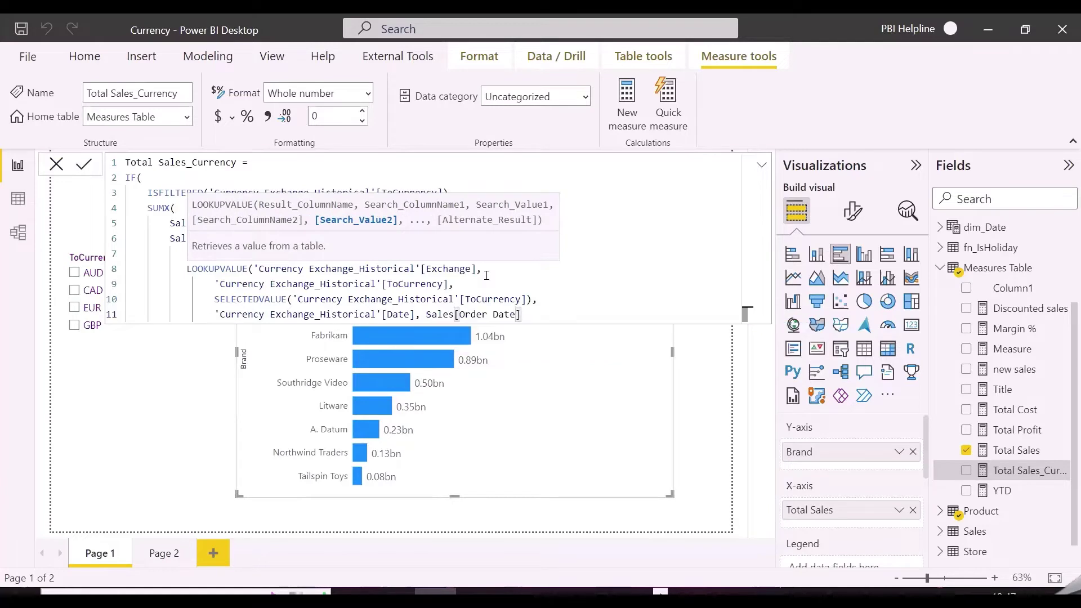
# Close the lookup and SUMX brackets and add [Total Sales] as the IF fallback.
pyautogui.hotkey('shift', 'Return')
pyautogui.write(')')
pyautogui.hotkey('shift', 'Return')
pyautogui.write(')')
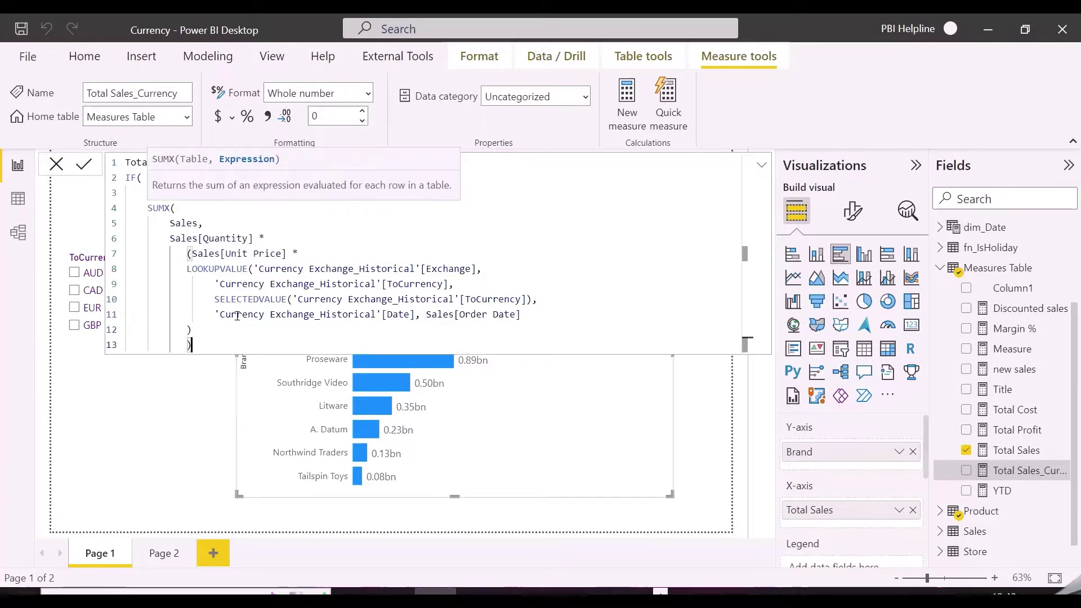
pyautogui.hotkey('shift', 'Return')
pyautogui.write('), tot')
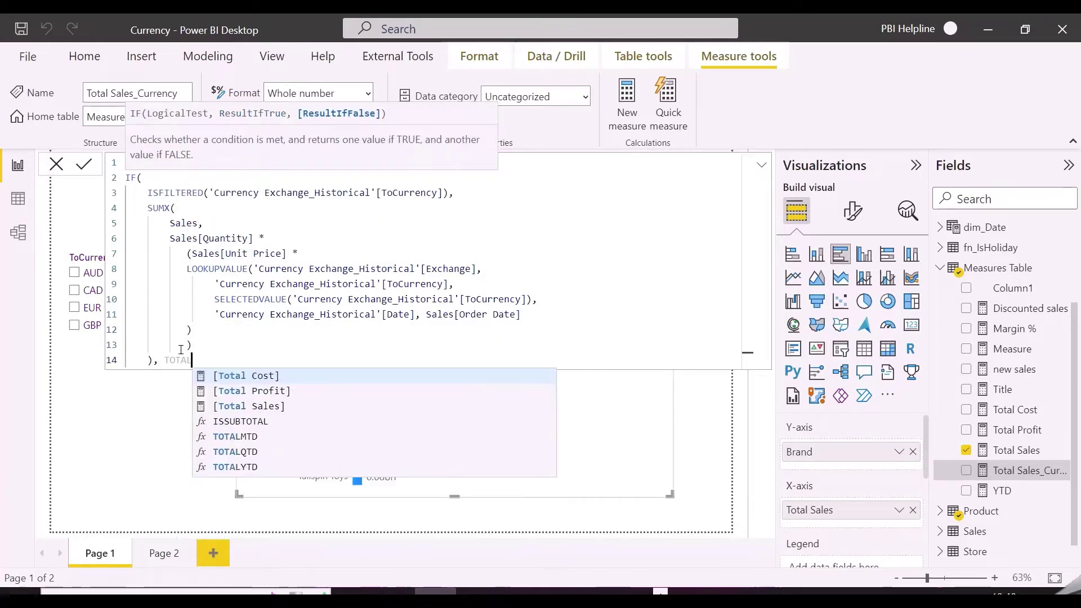
pyautogui.press('Down')
pyautogui.press('Down')
pyautogui.press('Tab')
pyautogui.hotkey('shift', 'Return')
pyautogui.write(')')
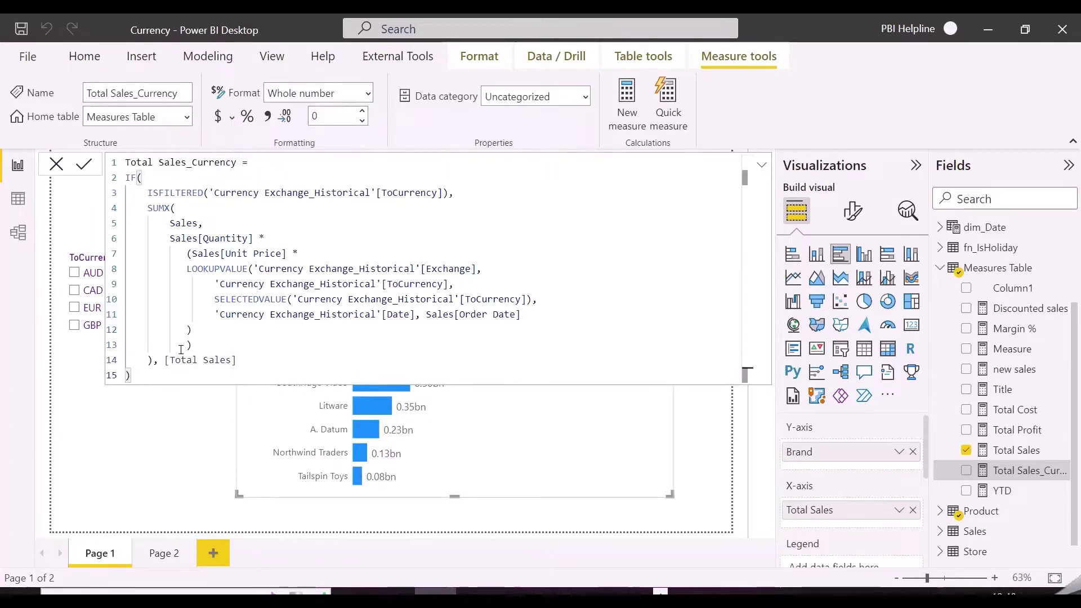
# Commit the measure and replace Total Sales with Total Sales_Currency on the chart's X-axis.
pyautogui.press('Return')
pyautogui.click(967, 450)
pyautogui.moveTo(987, 470); pyautogui.dragTo(828, 509)
# Filter the ToCurrency slicer to CAD and expand the full Total Sales_Currency formula.
pyautogui.click(130, 428)
pyautogui.click(79, 325)
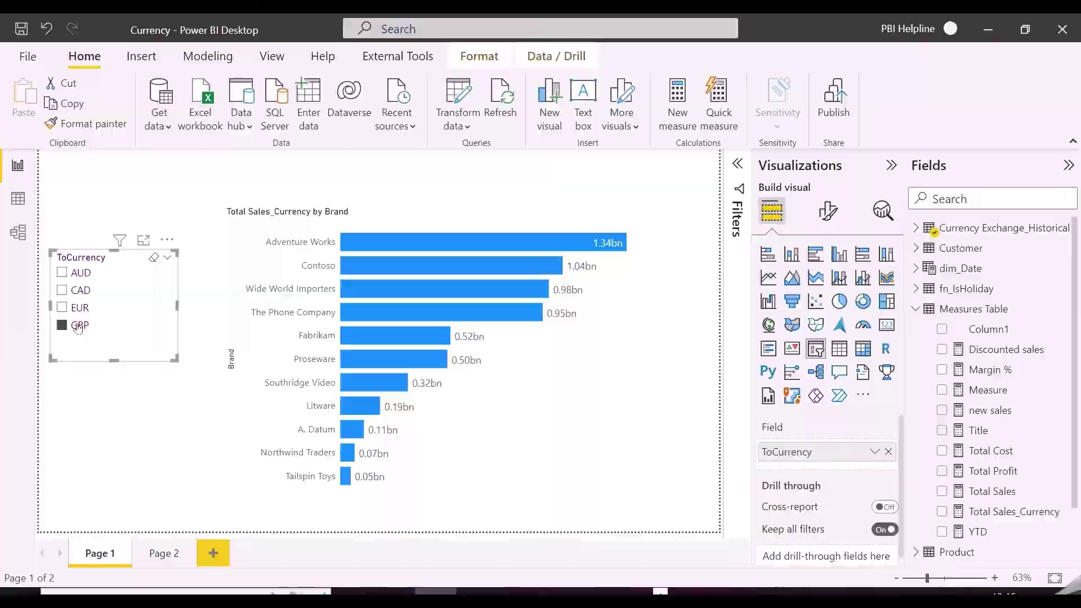
pyautogui.click(76, 308)
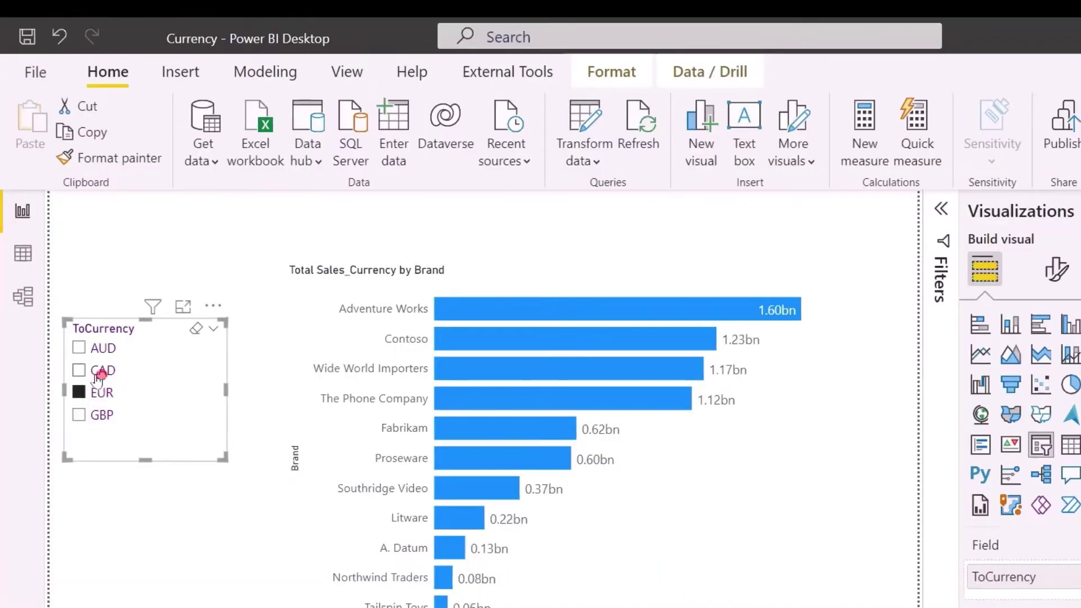
pyautogui.click(98, 376)
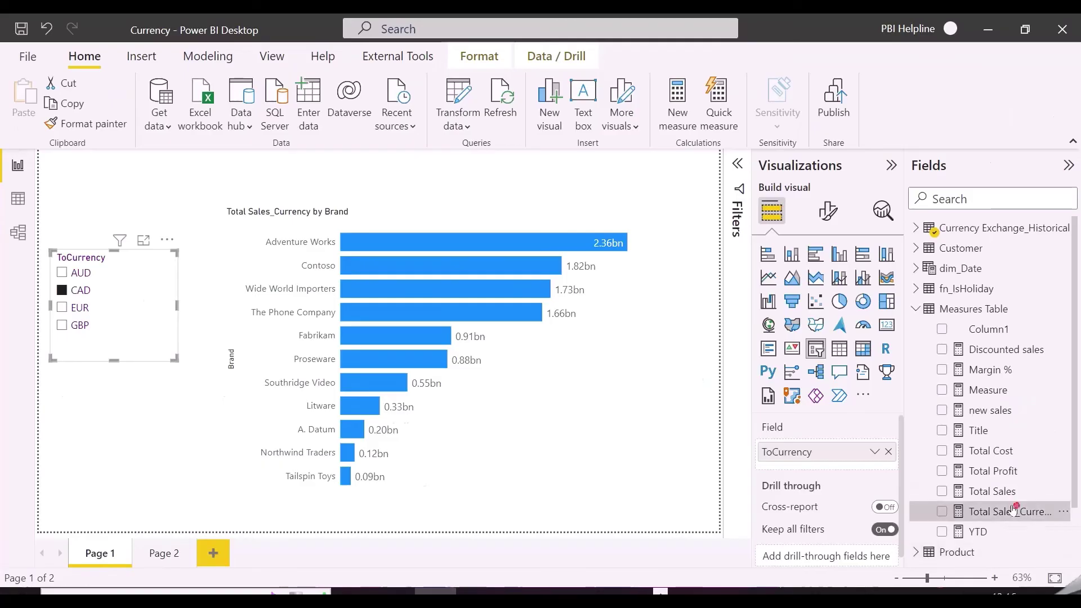
pyautogui.click(991, 511)
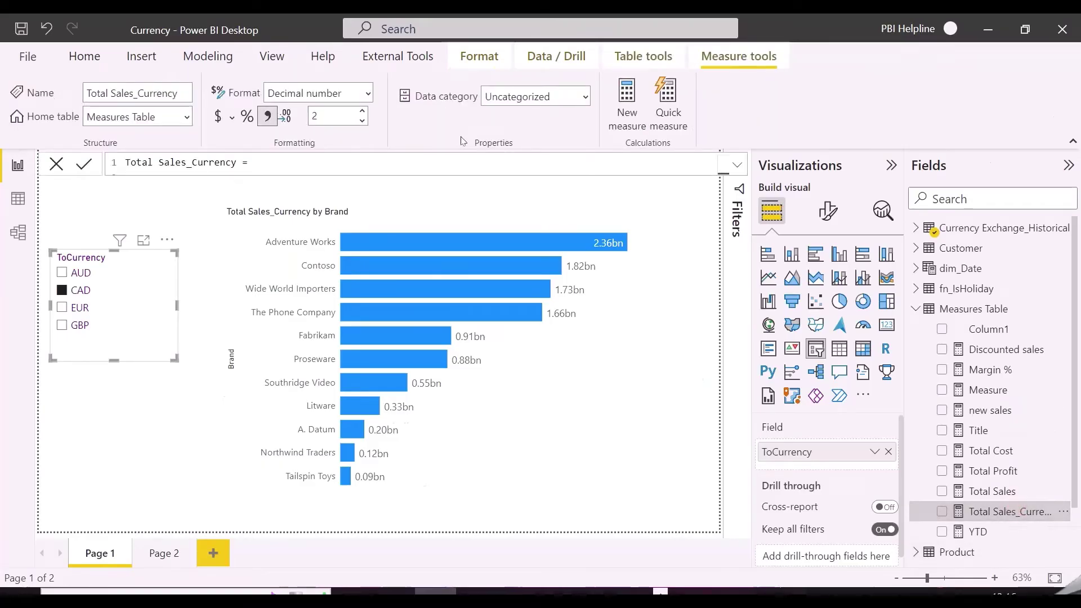
pyautogui.click(736, 165)
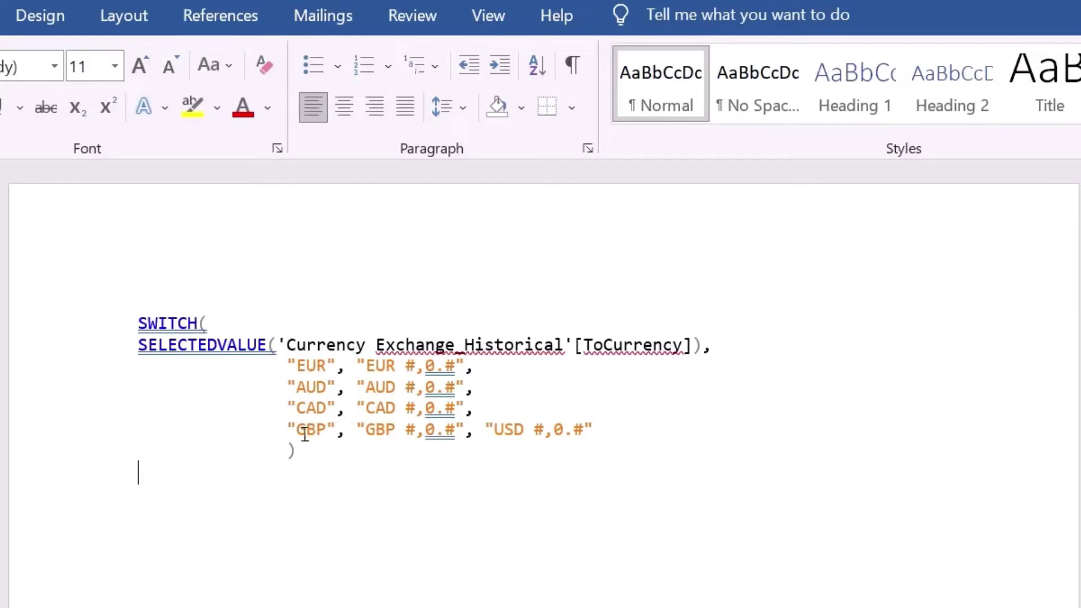
# Wrap Total Sales_Currency in FORMAT with the pasted currency SWITCH format, then test EUR and GBP.
pyautogui.moveTo(304, 434); pyautogui.dragTo(138, 309)
pyautogui.hotkey('ctrl', 'c')
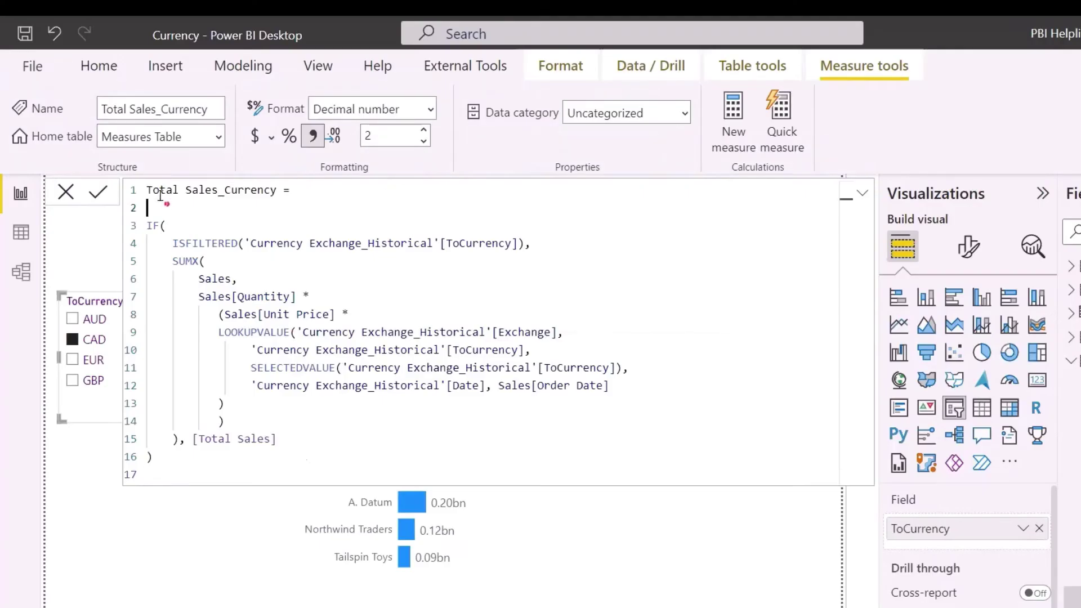
pyautogui.write('FORMAT(')
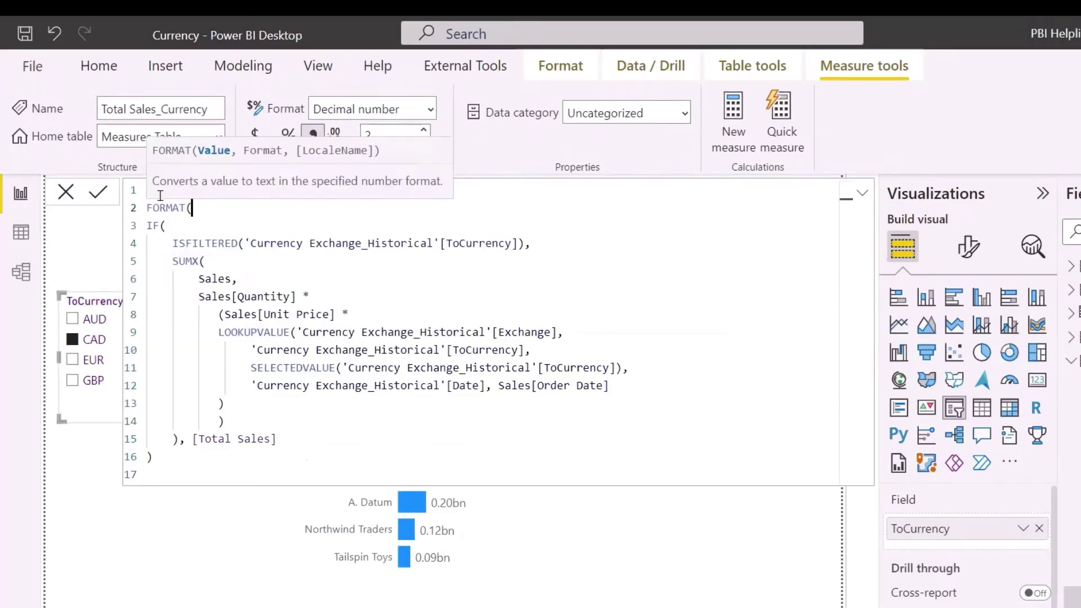
pyautogui.click(178, 474)
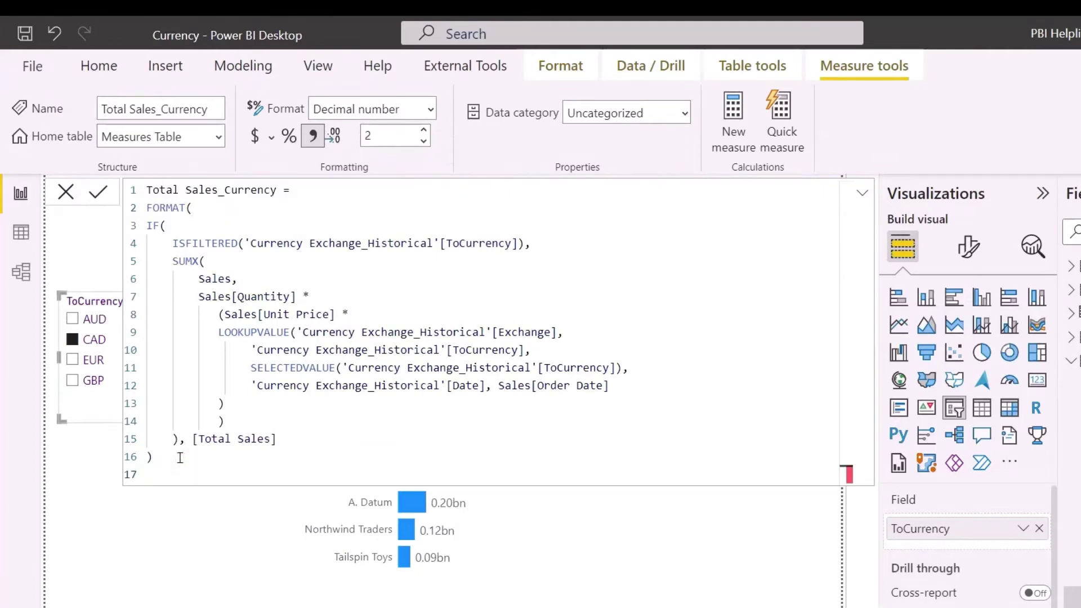
pyautogui.write(',')
pyautogui.press('Return')
pyautogui.hotkey('ctrl', 'v')
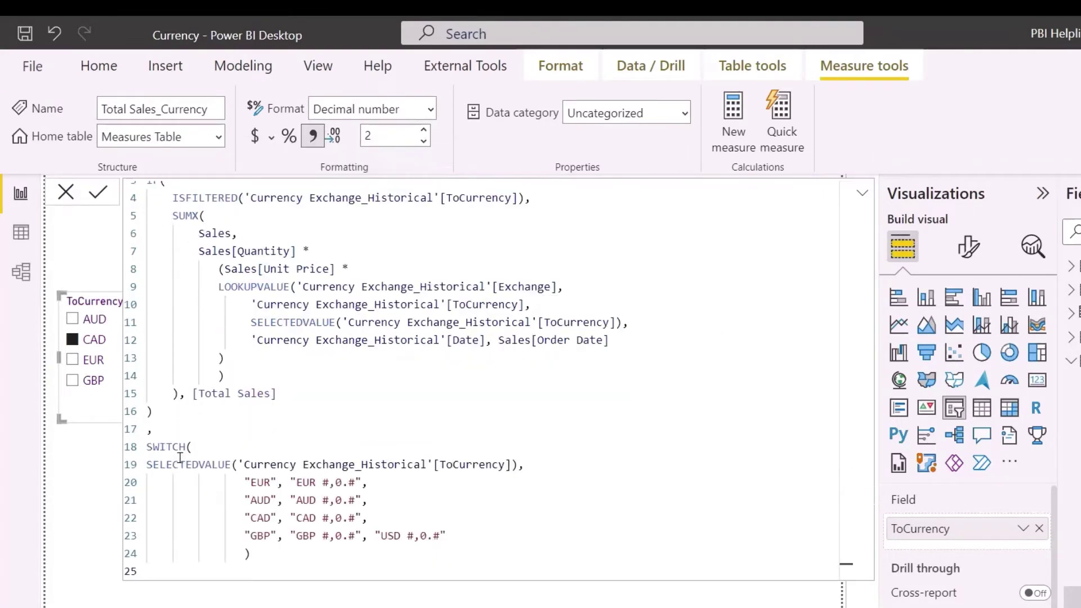
pyautogui.press('Return')
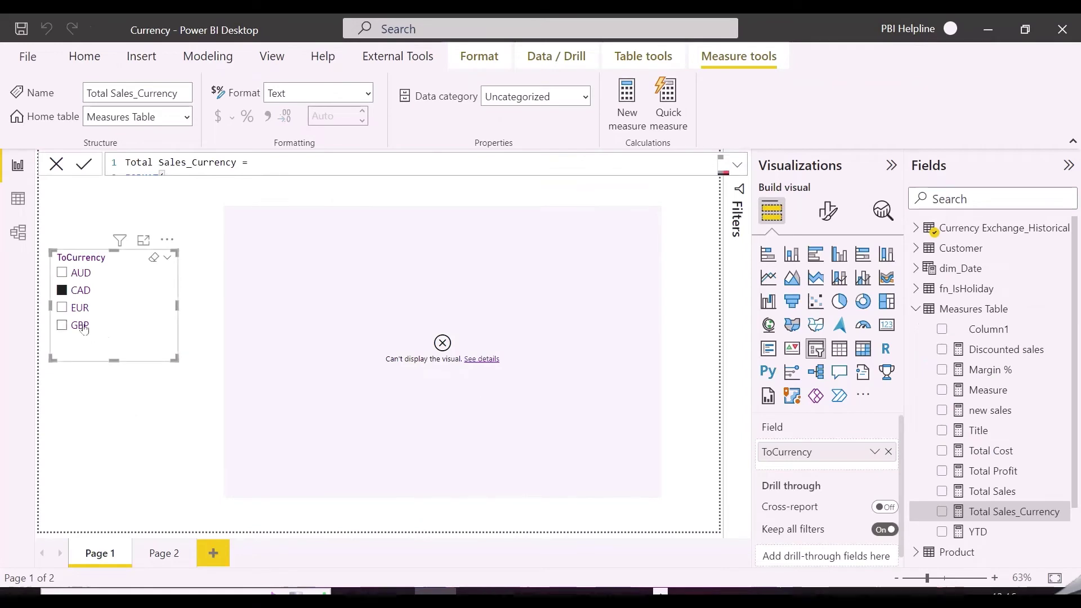
pyautogui.click(72, 309)
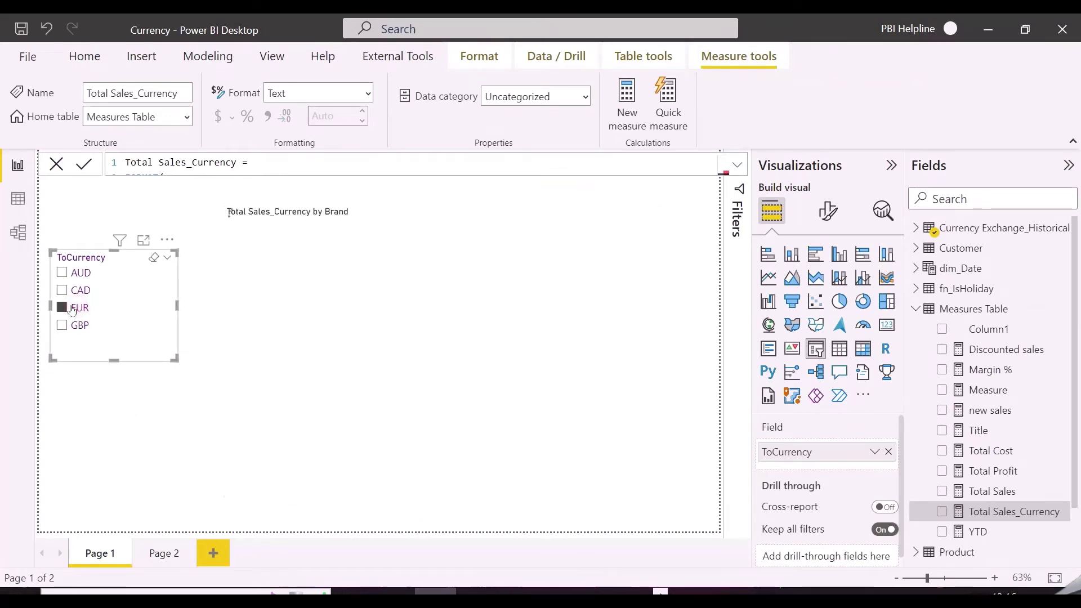
pyautogui.click(62, 325)
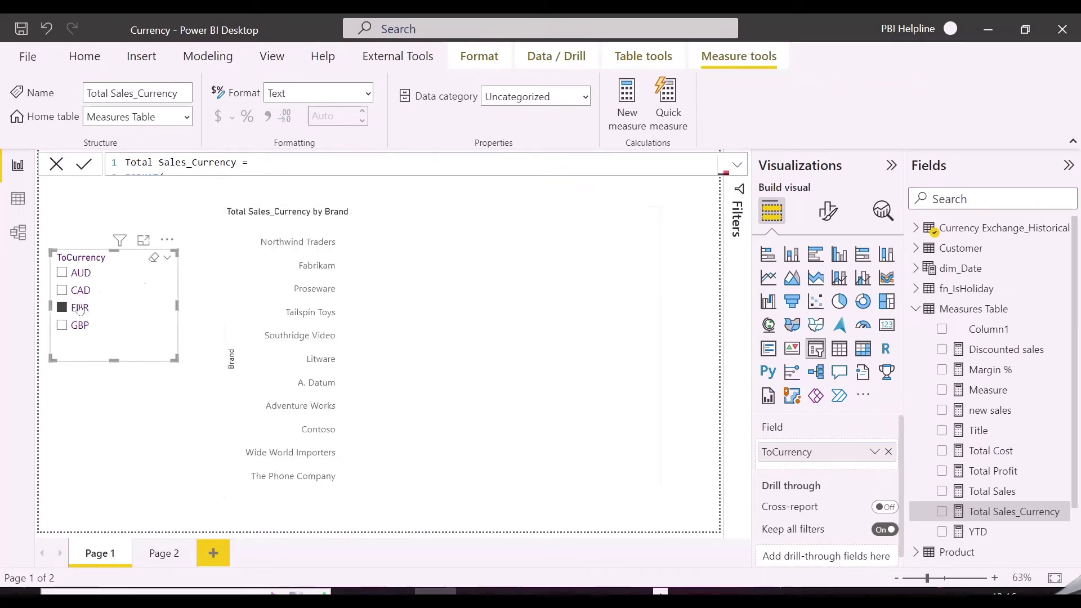
# Delete the SWITCH format argument and the FORMAT wrapper from the measure.
pyautogui.click(738, 164)
pyautogui.moveTo(131, 489); pyautogui.dragTo(124, 382)
pyautogui.hotkey('ctrl', 'c')
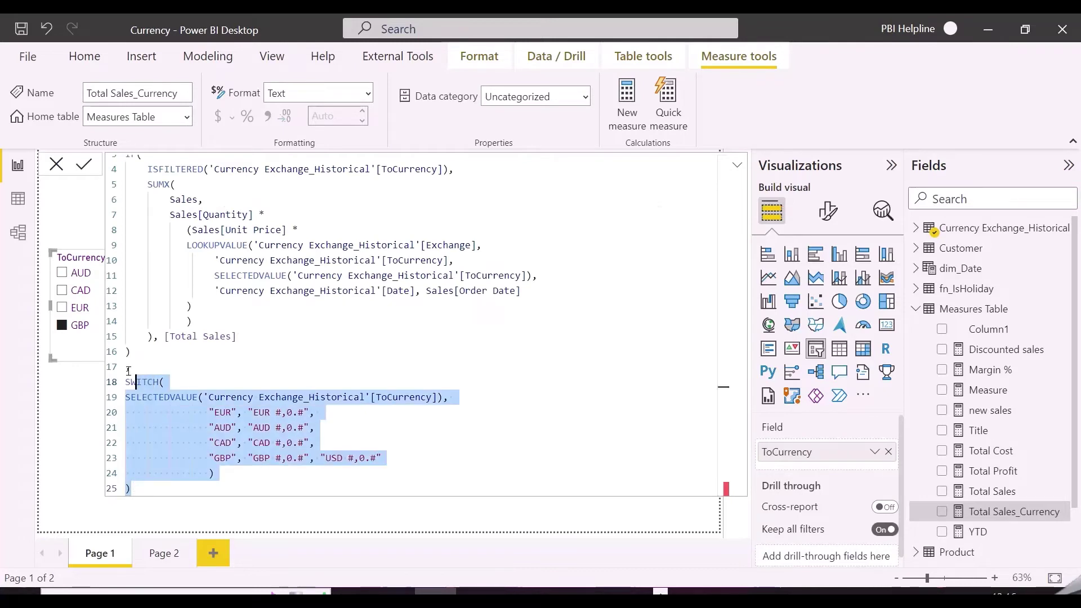
pyautogui.press('Delete')
pyautogui.press('BackSpace')
pyautogui.press('BackSpace')
pyautogui.press('BackSpace')
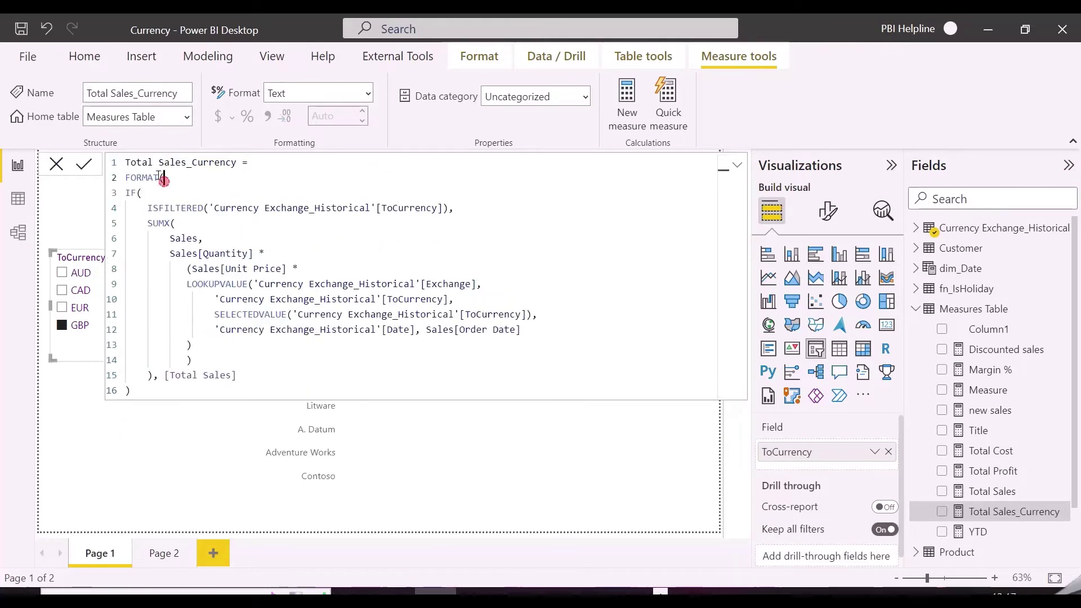
pyautogui.doubleClick(143, 178)
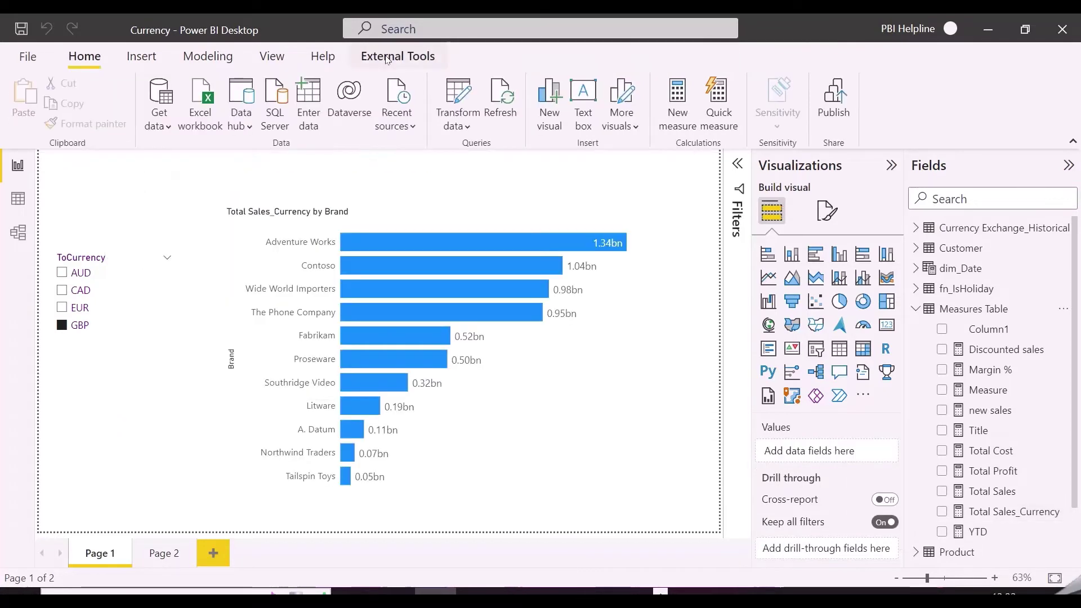
# Launch Tabular Editor and create a calculation group named Currency Switch under Tables.
pyautogui.click(387, 58)
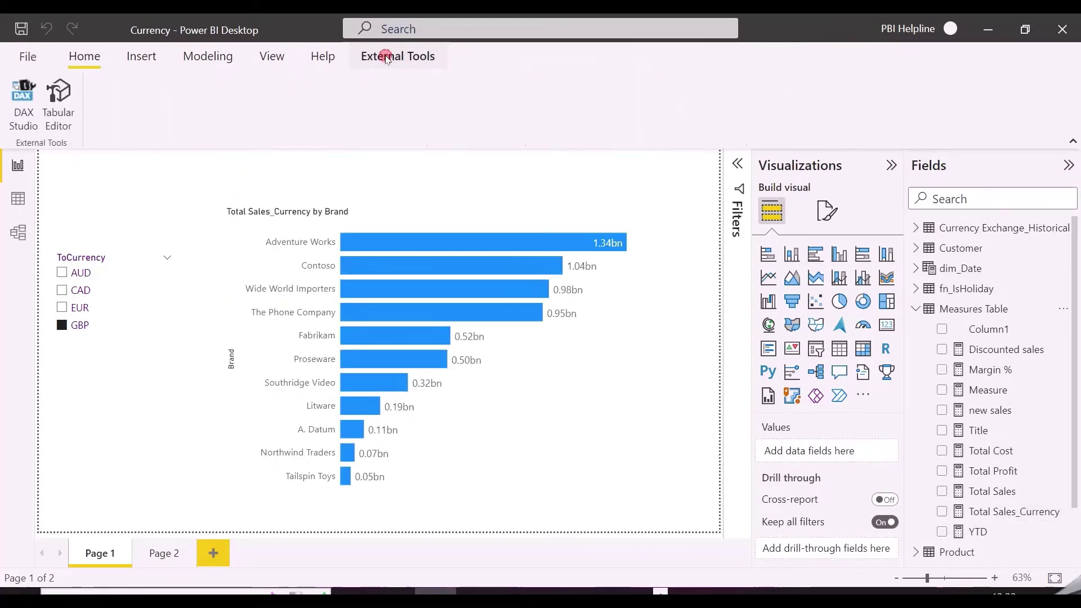
pyautogui.click(61, 102)
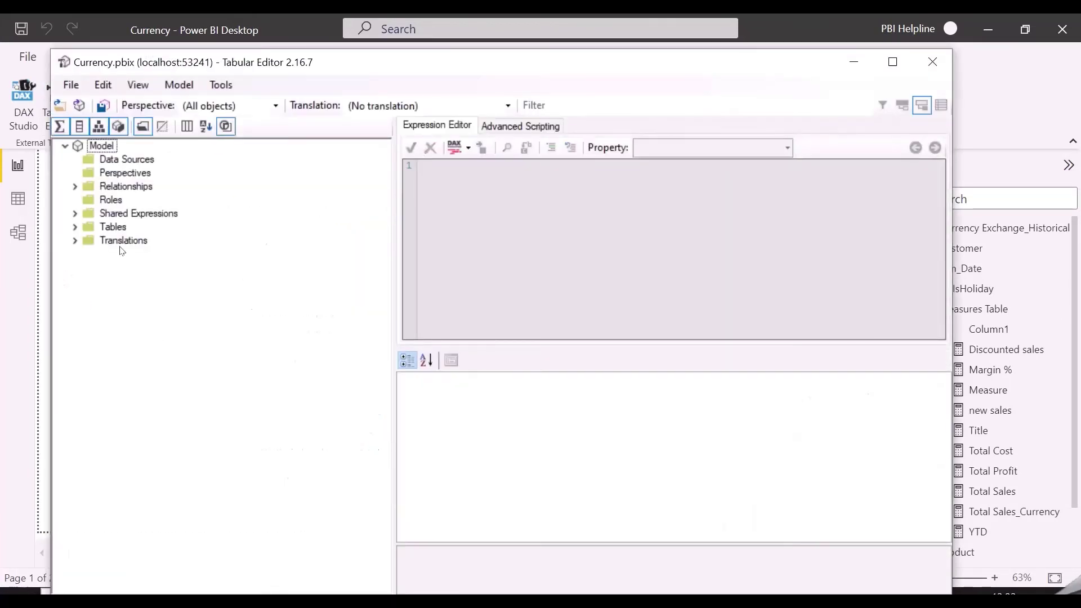
pyautogui.click(76, 227)
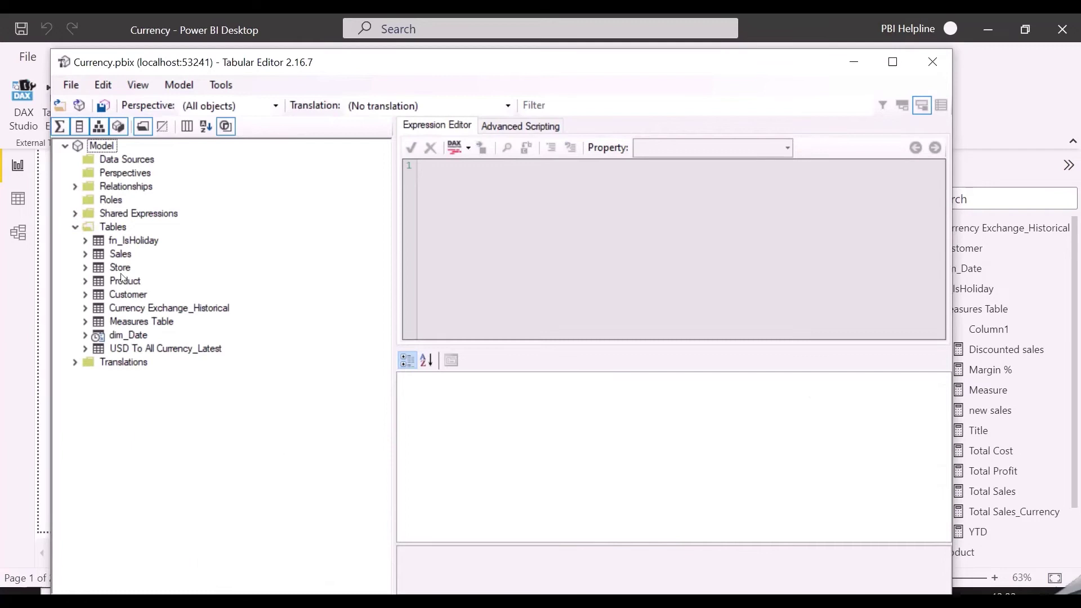
pyautogui.click(116, 228)
pyautogui.rightClick(116, 227)
pyautogui.moveTo(180, 236)
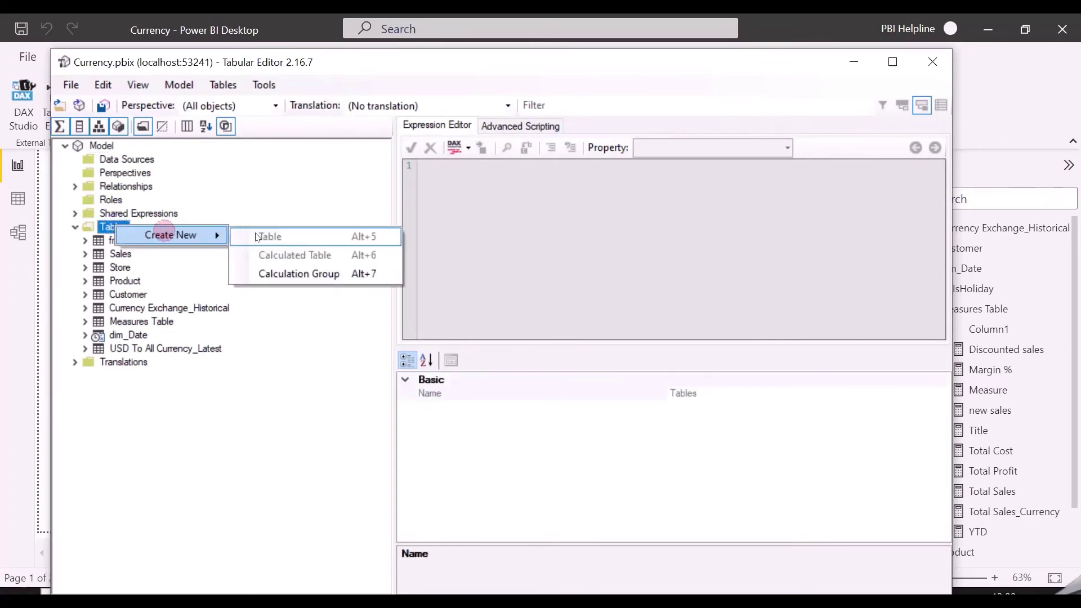
pyautogui.click(274, 273)
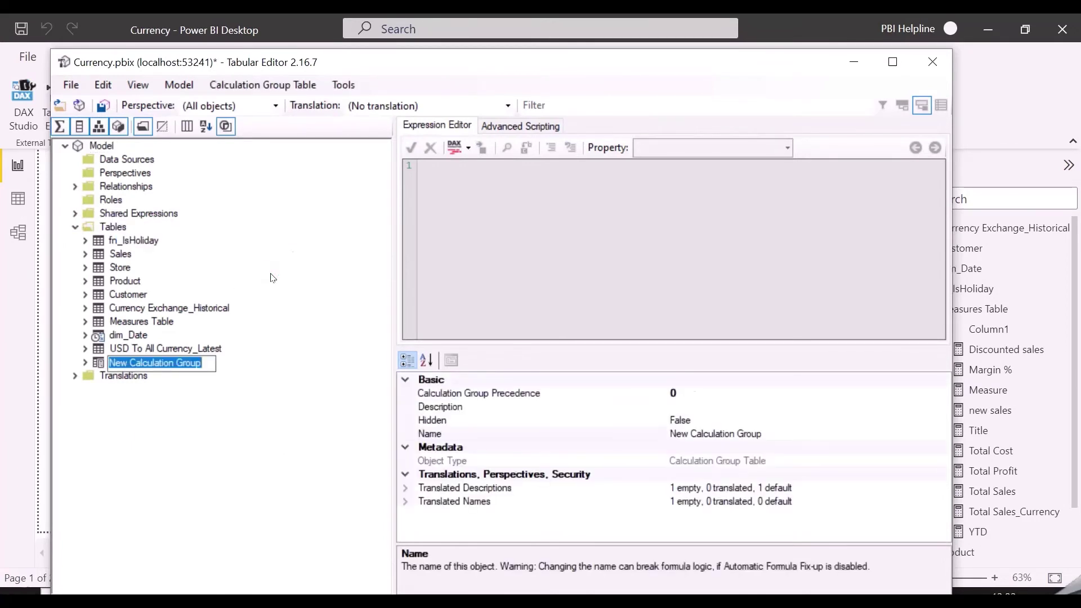
pyautogui.write('Currency Switch')
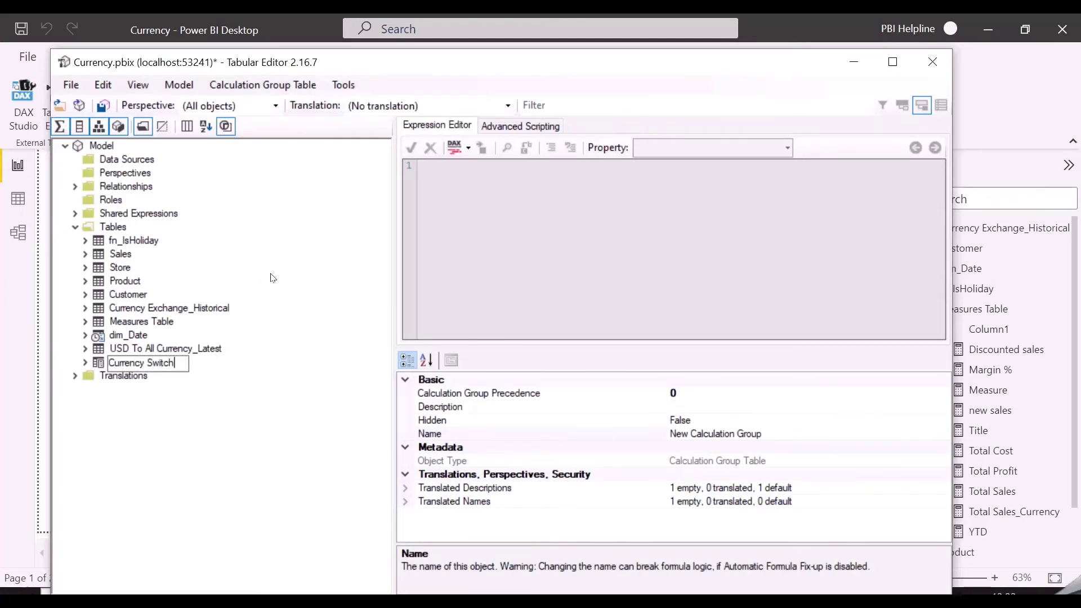
pyautogui.press('Return')
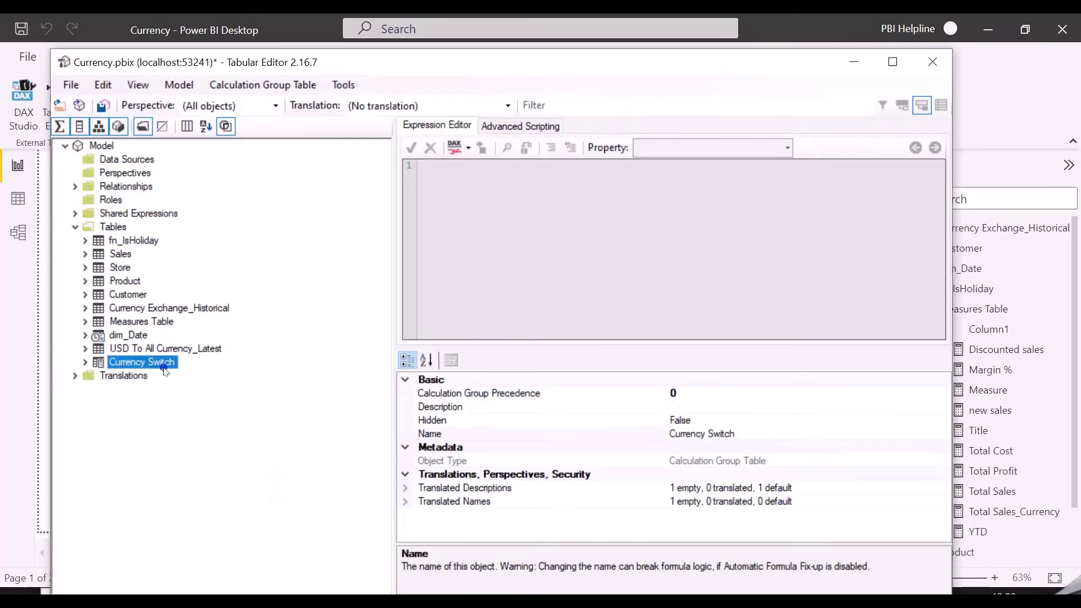
# Add a calculation item named Currency Format to the Currency Switch group.
pyautogui.rightClick(165, 366)
pyautogui.moveTo(235, 376)
pyautogui.click(409, 379)
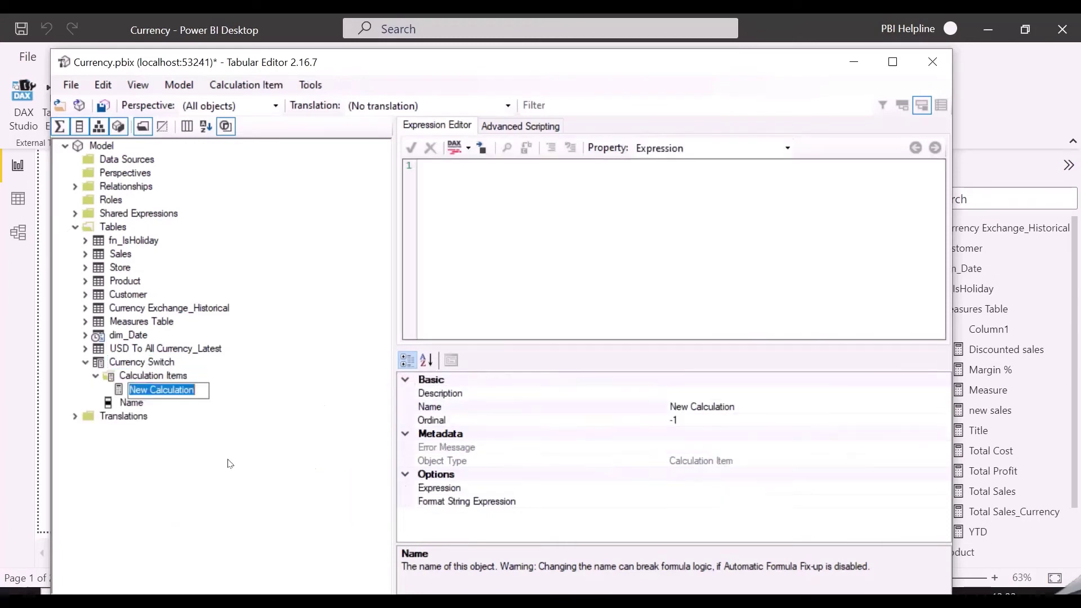
pyautogui.write('Currency Format')
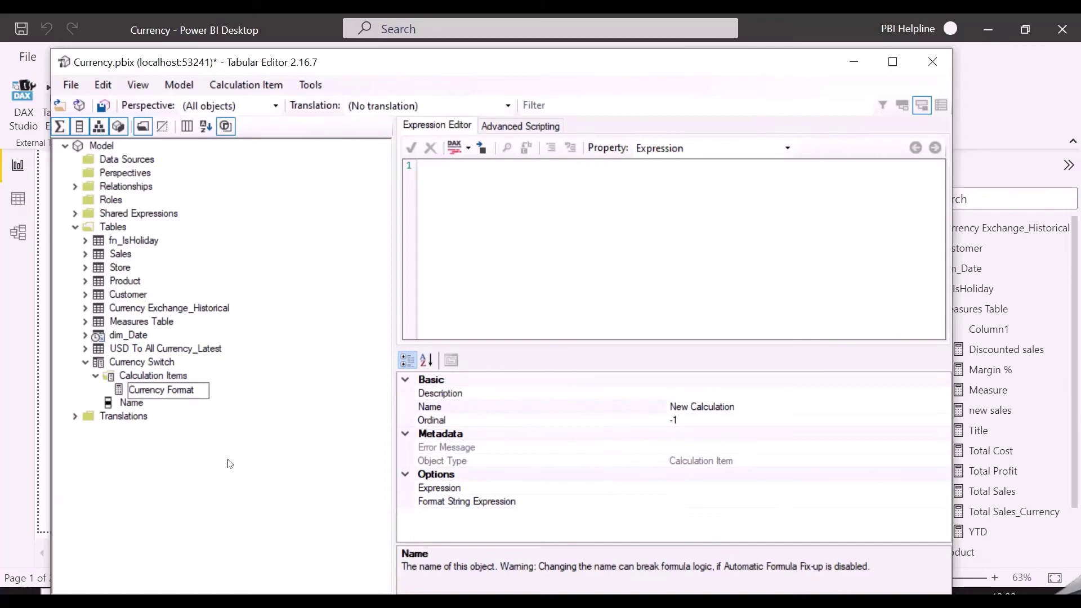
pyautogui.press('Return')
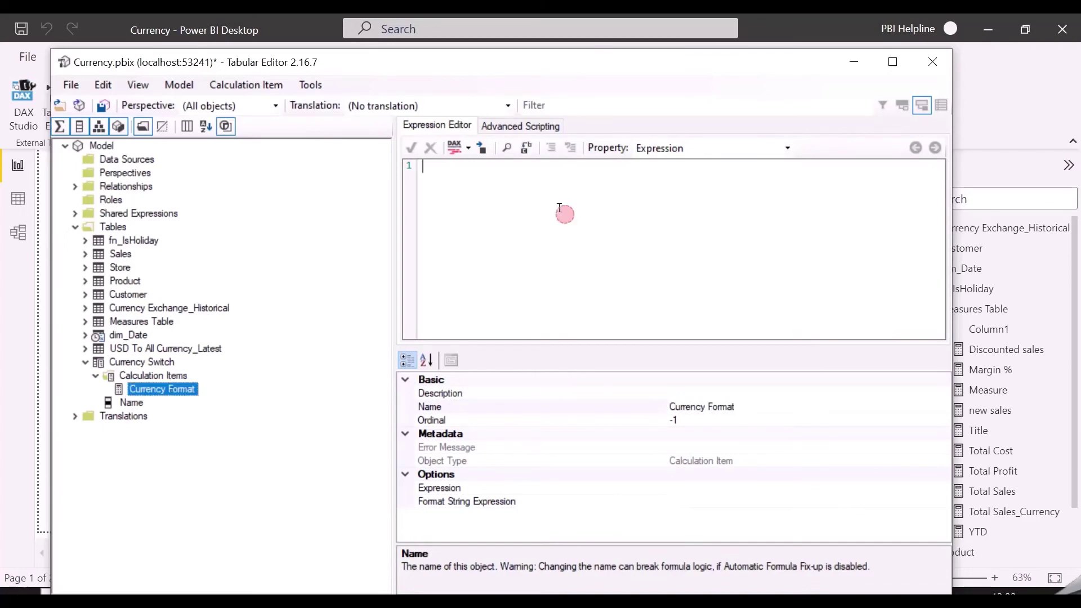
# Give Currency Format the expression SELECTEDMEASURE() and the pasted currency SWITCH as its Format String Expression.
pyautogui.click(559, 208)
pyautogui.write('SELECTEDMEASURE(')
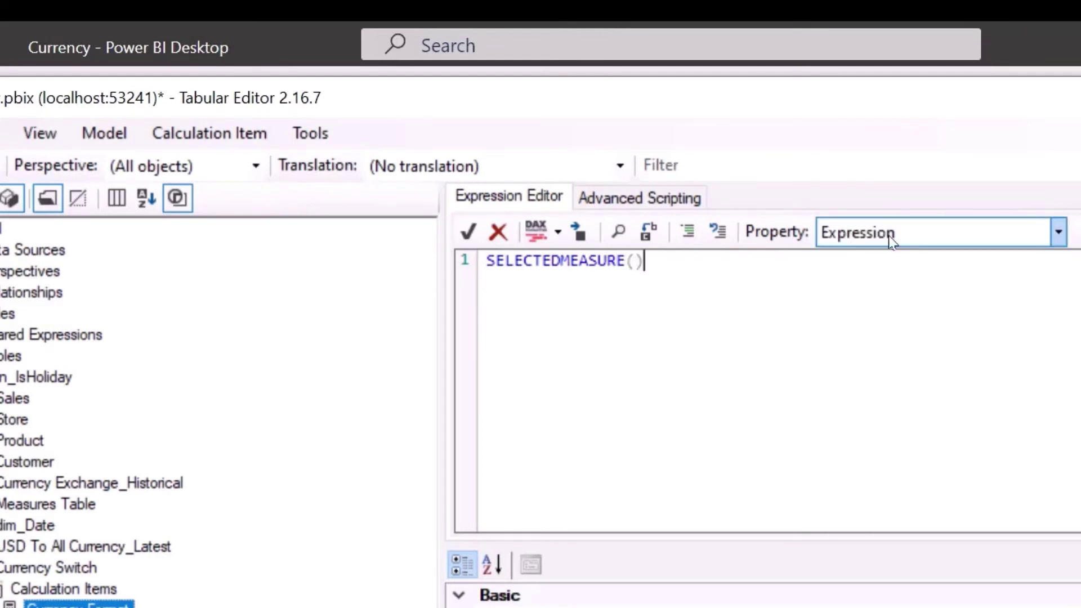
pyautogui.click(1059, 240)
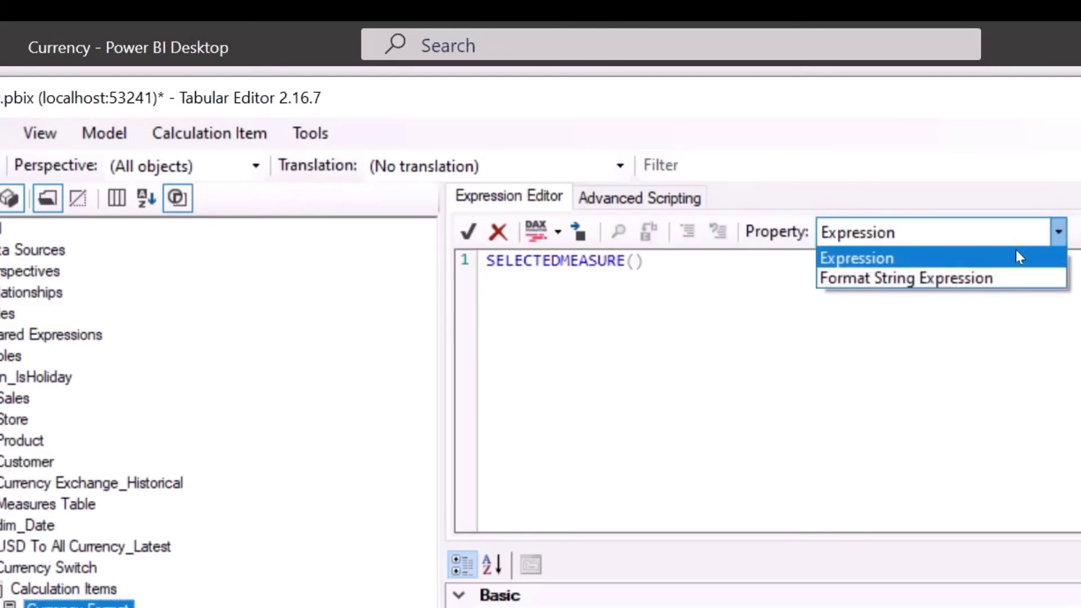
pyautogui.click(933, 277)
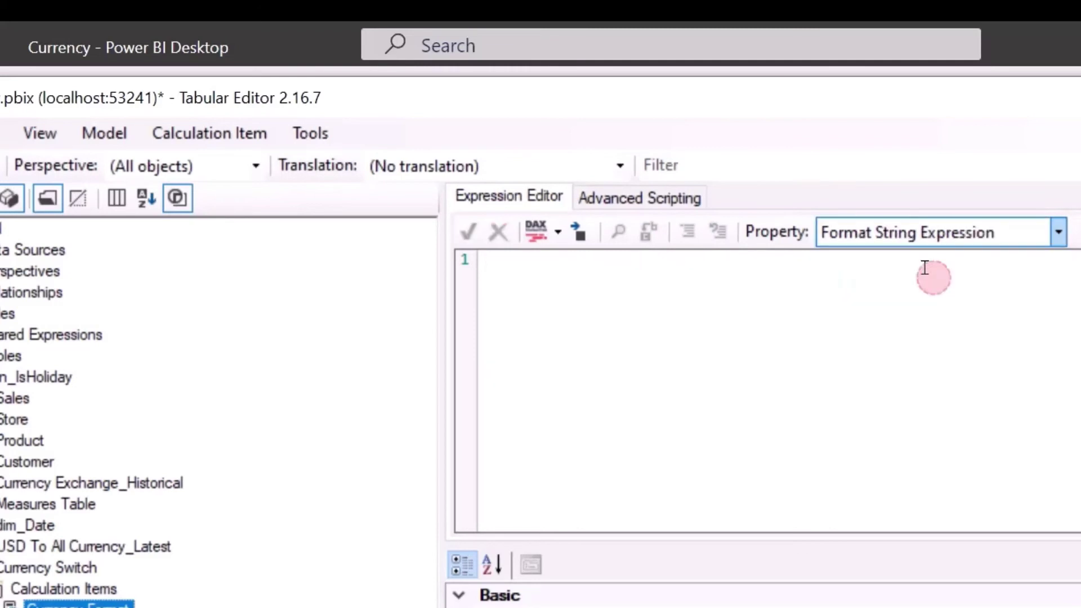
pyautogui.hotkey('ctrl', 'v')
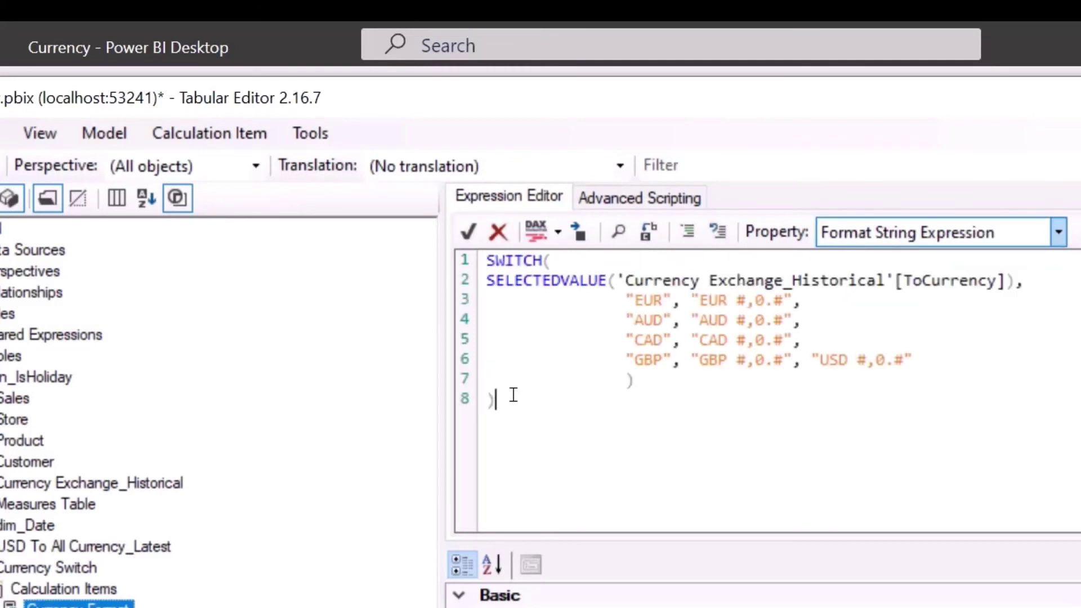
pyautogui.moveTo(653, 383); pyautogui.dragTo(475, 240)
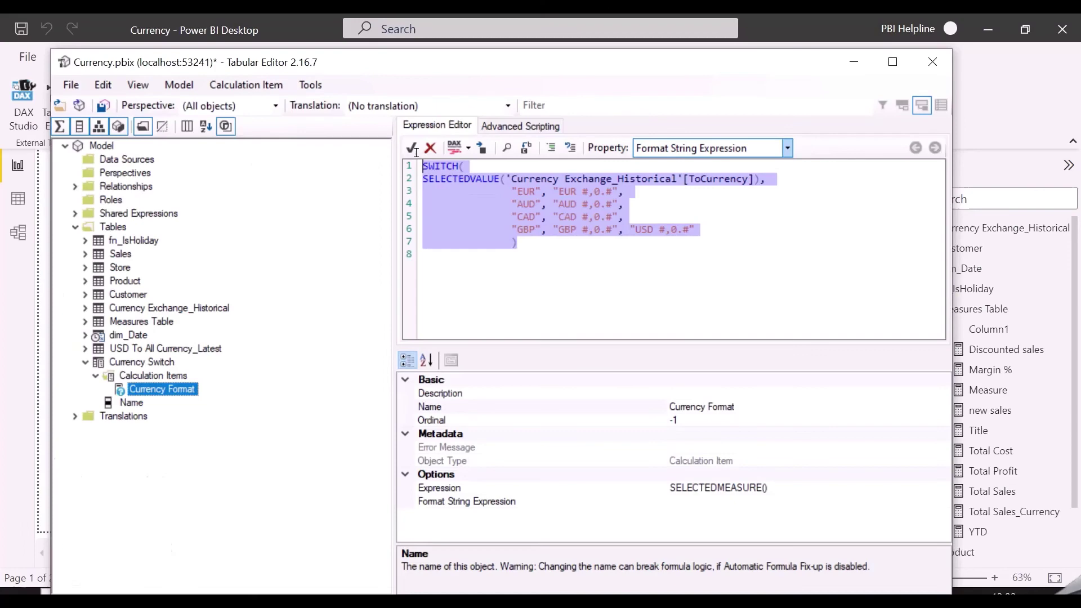
pyautogui.click(412, 147)
pyautogui.click(71, 85)
# Save the Tabular Editor model and refresh the calculation groups in Power BI.
pyautogui.click(96, 145)
pyautogui.click(855, 62)
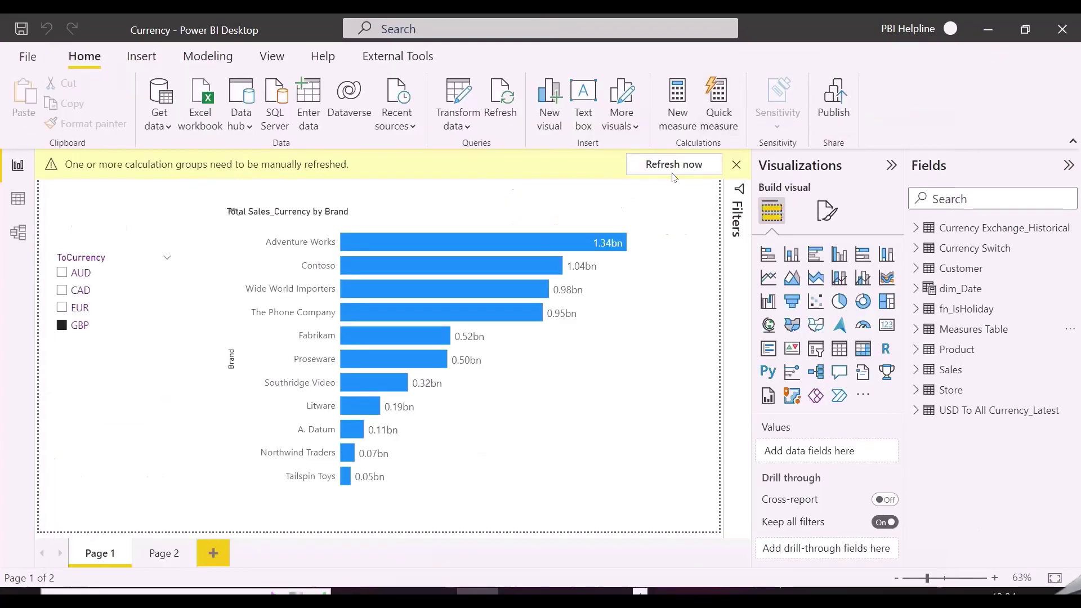
pyautogui.click(672, 168)
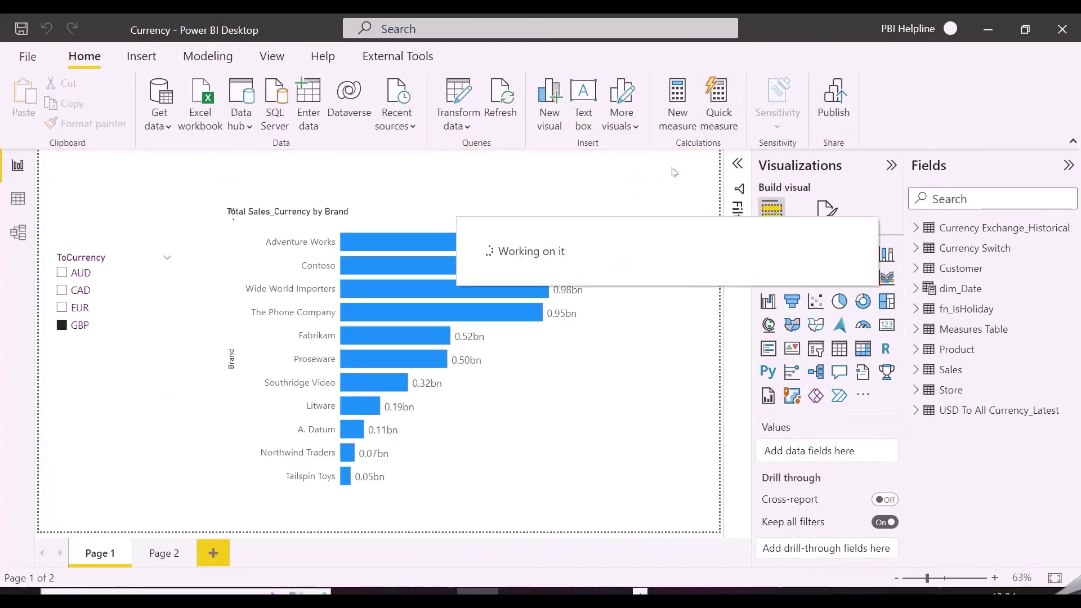
# Filter the brand chart on Currency Switch Name, keeping only the Currency Format item.
pyautogui.click(650, 399)
pyautogui.click(738, 164)
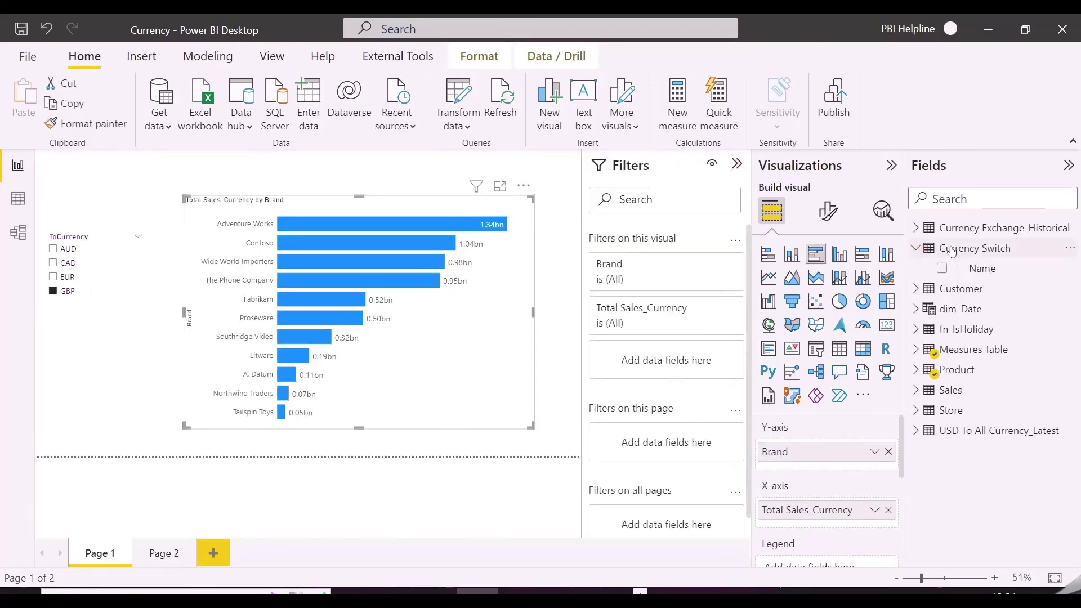
pyautogui.moveTo(991, 268); pyautogui.dragTo(659, 360)
pyautogui.click(606, 432)
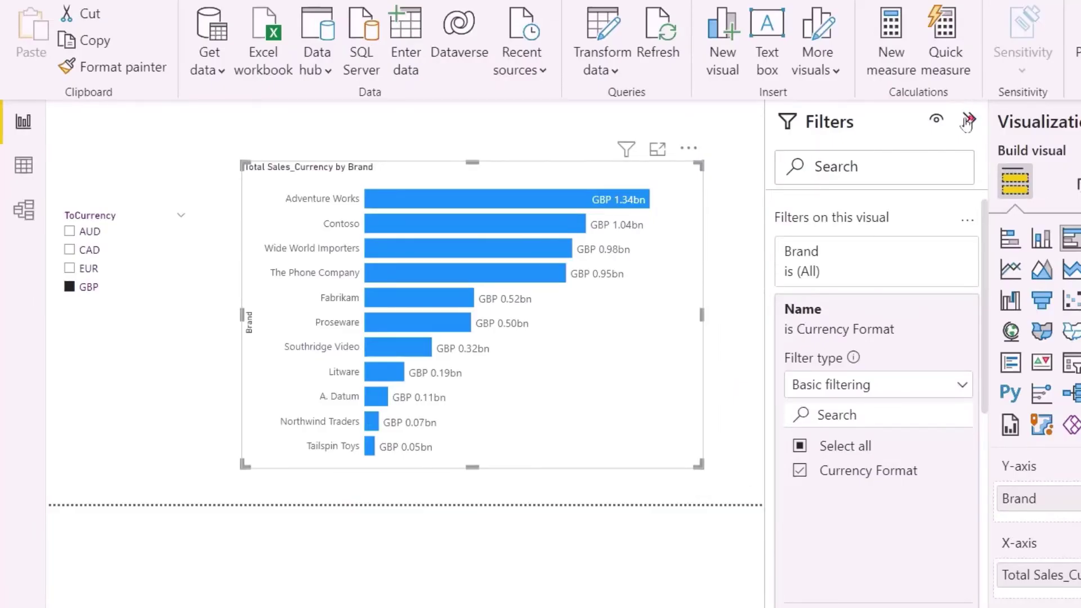
pyautogui.click(968, 121)
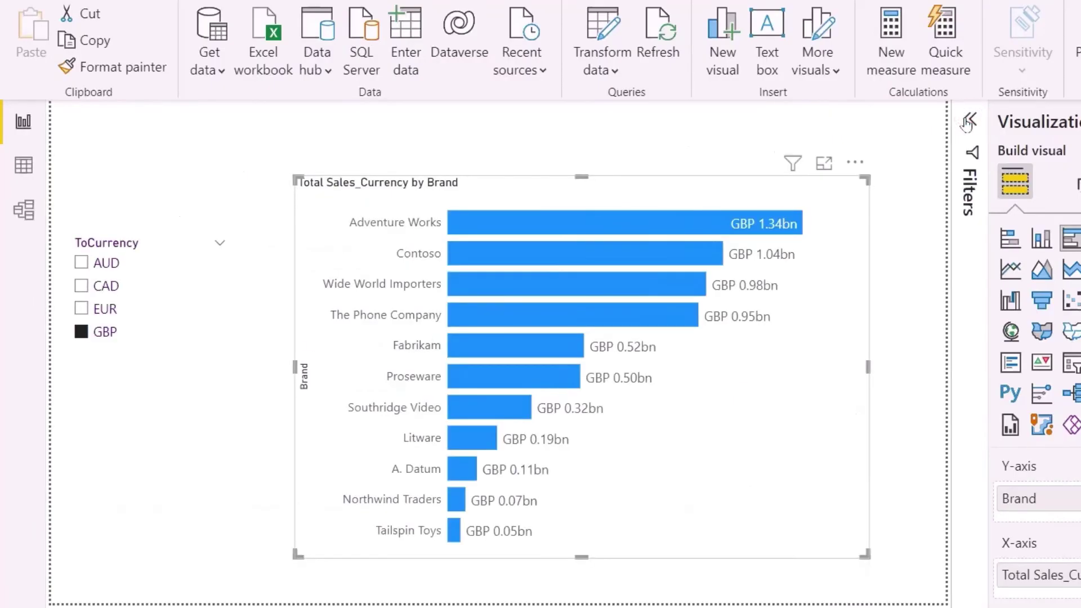
# Switch the currency slicer to EUR, then CAD, to check the prefixed labels.
pyautogui.click(904, 275)
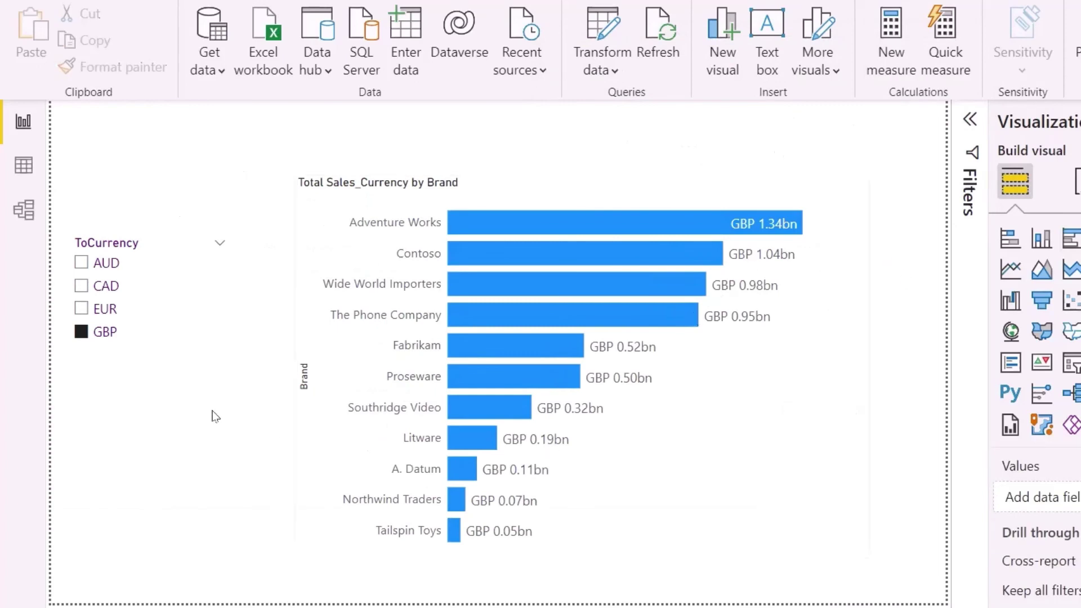
pyautogui.click(99, 310)
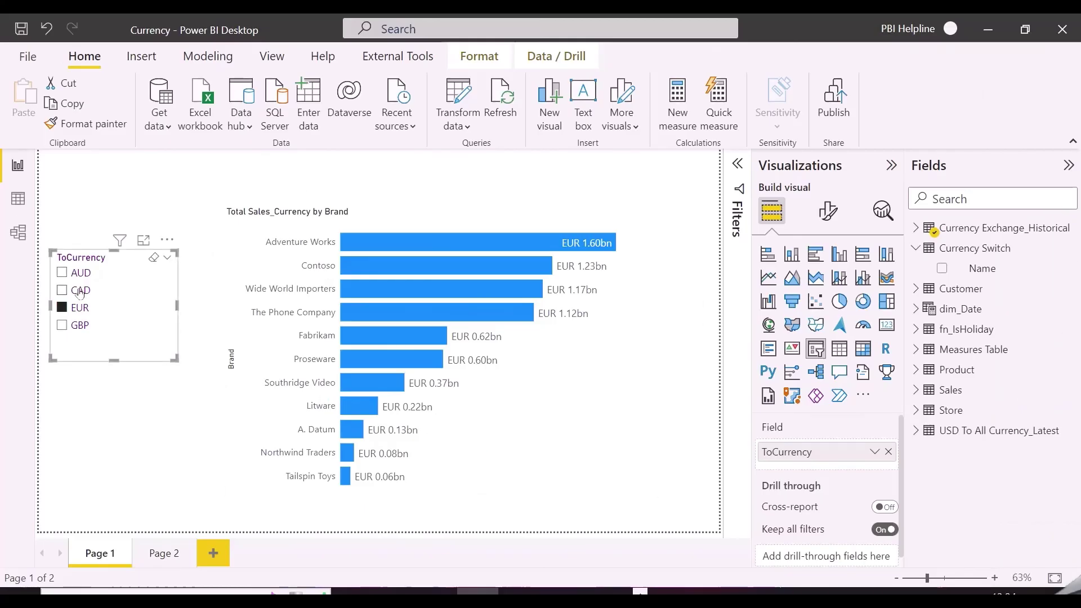
pyautogui.click(80, 291)
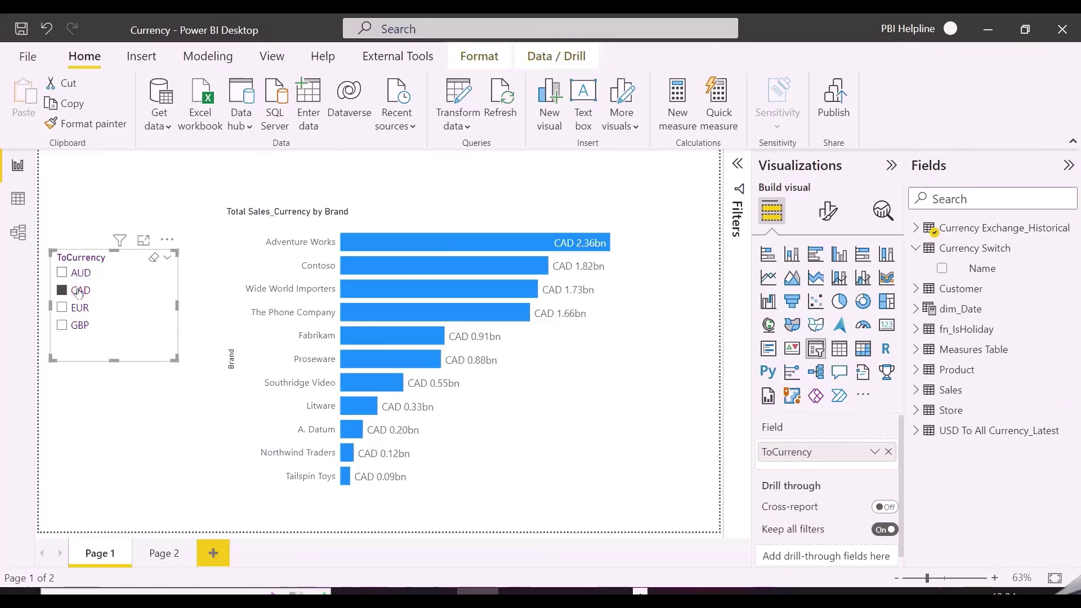